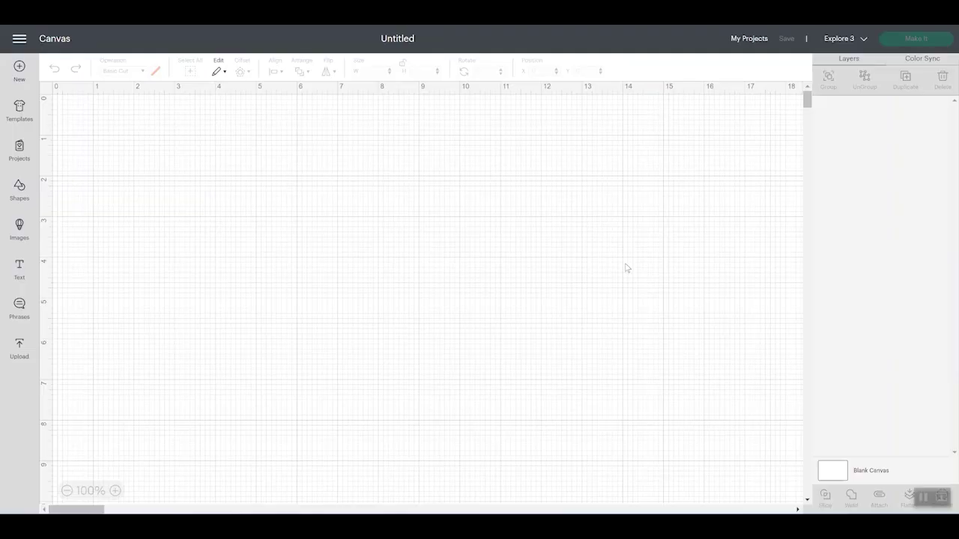
Open the Shapes library of free and subscription shapes beside the blank Untitled canvas
click(21, 189)
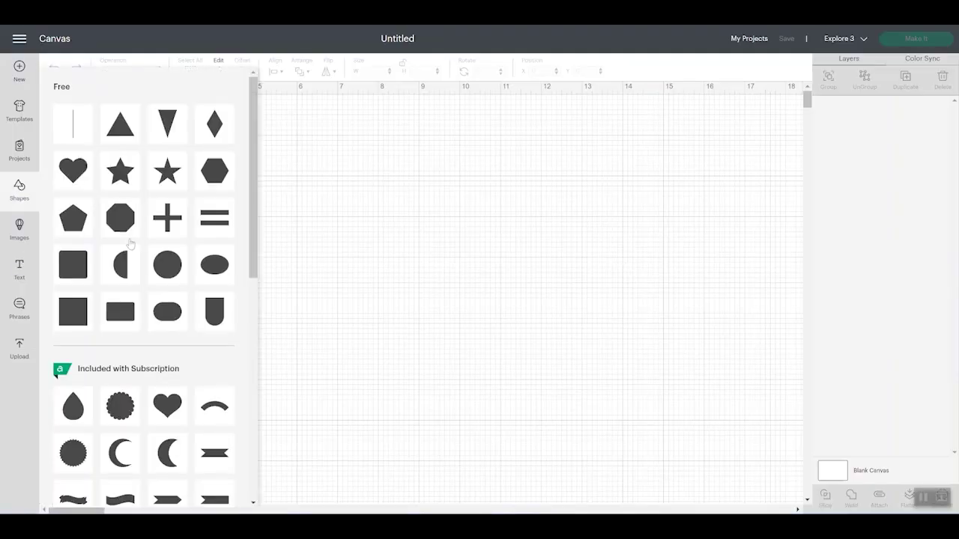
Insert a 2-inch square, move it down and right, and leave it as Basic Cut
click(78, 315)
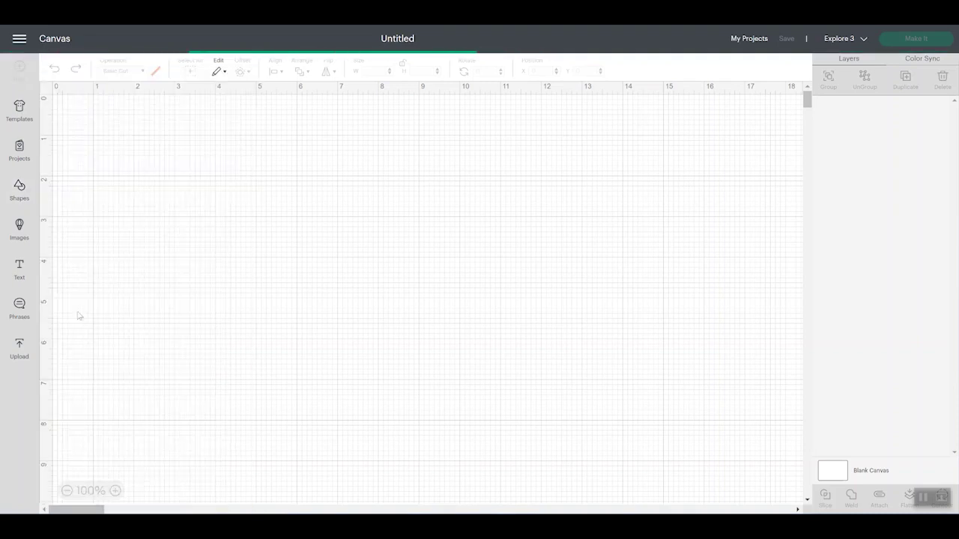
drag(100, 154, 175, 222)
click(124, 72)
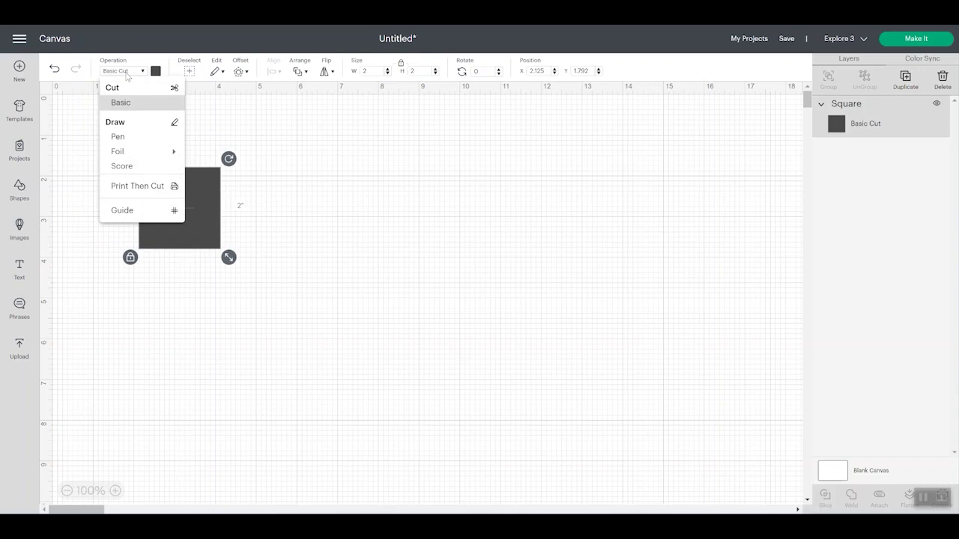
click(314, 166)
Preview the square on a 12x12 mat, shift it there, then return to the canvas
click(915, 37)
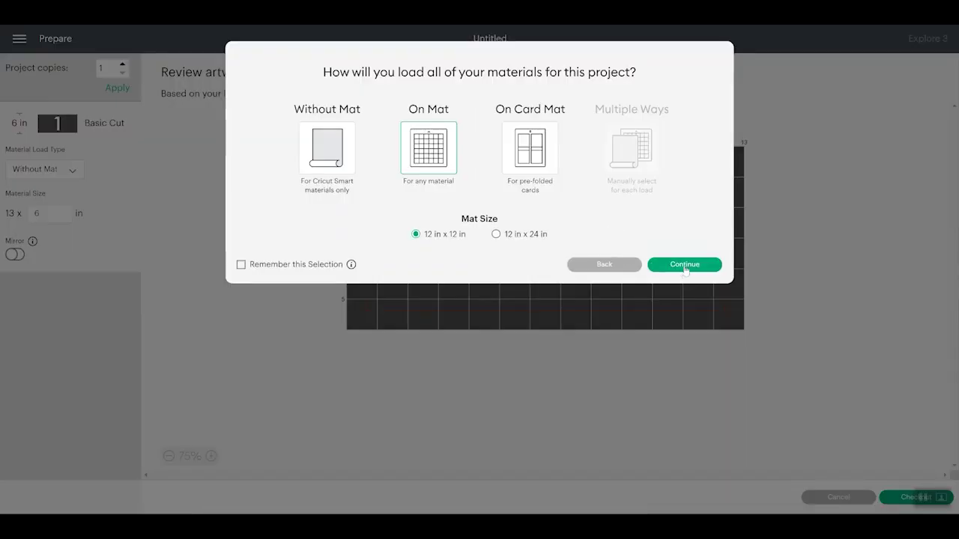
click(684, 266)
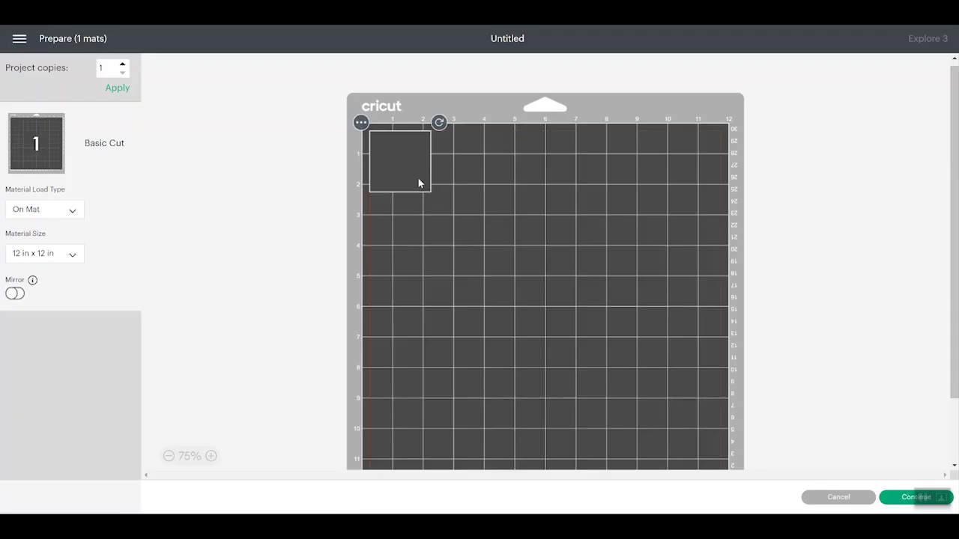
drag(418, 183, 472, 223)
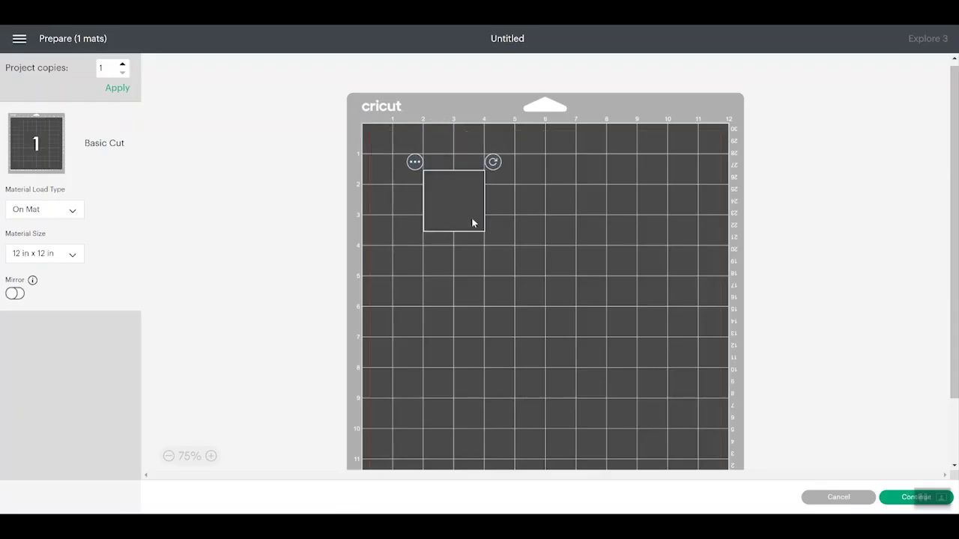
click(837, 496)
Change the square's operation from Basic Cut to Guide
click(196, 210)
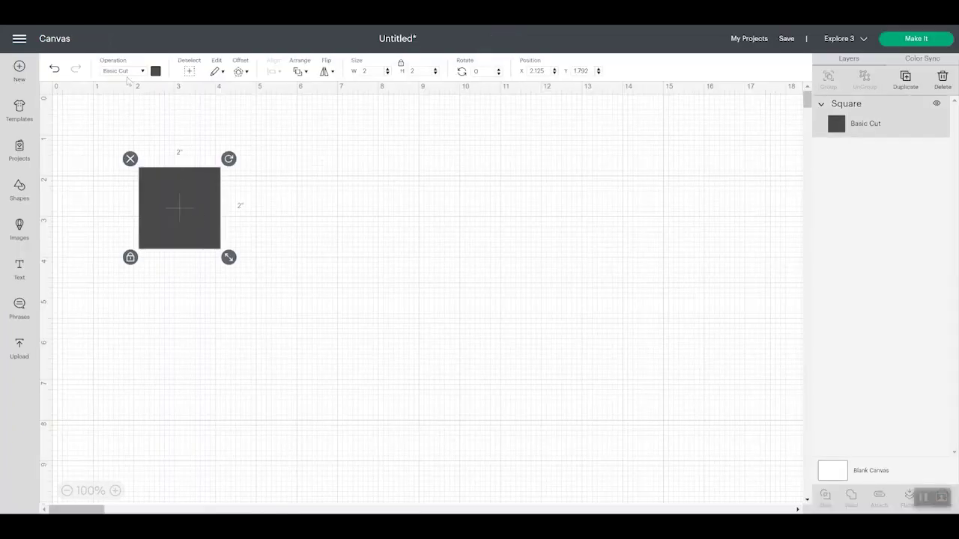
click(124, 73)
click(122, 210)
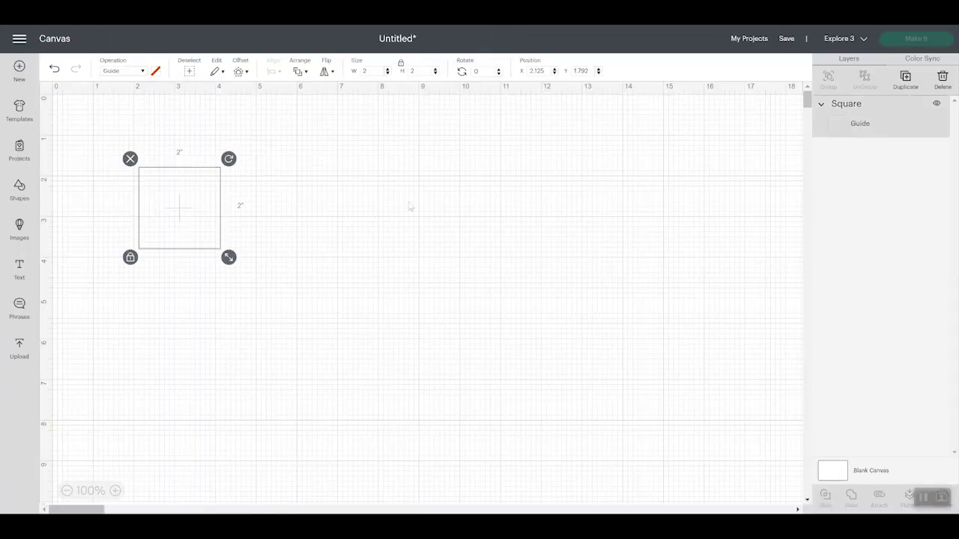
click(418, 218)
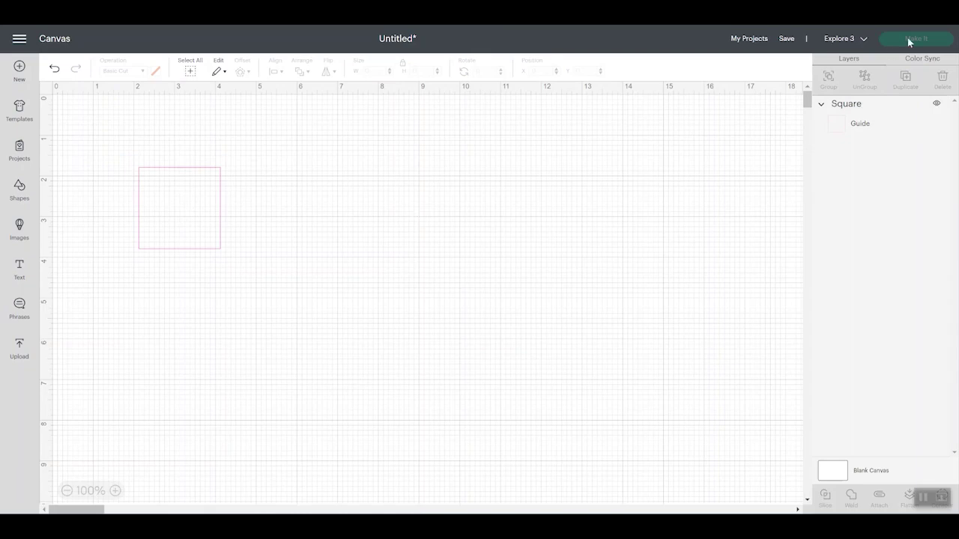
Resize the guide square to 6 x 6 inches with proportions locked
click(211, 221)
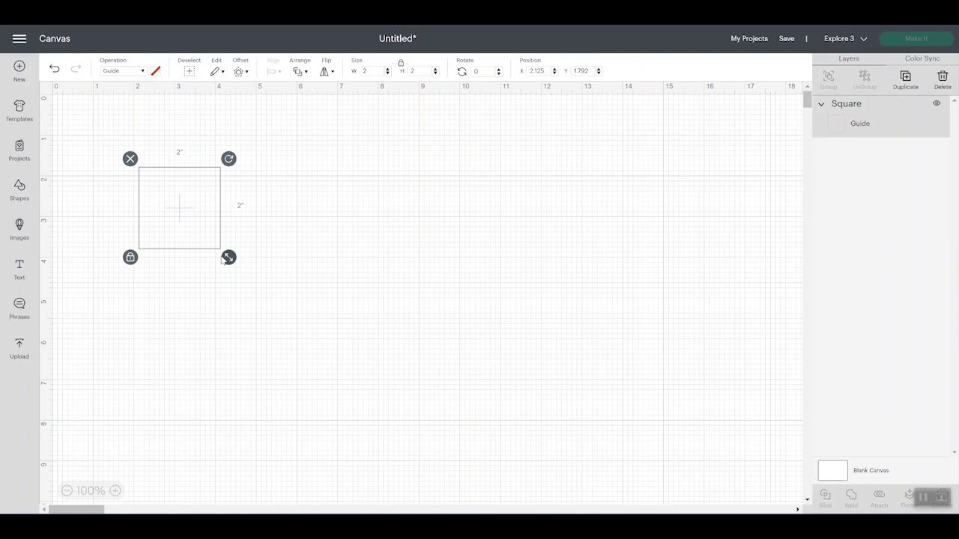
drag(228, 259, 329, 317)
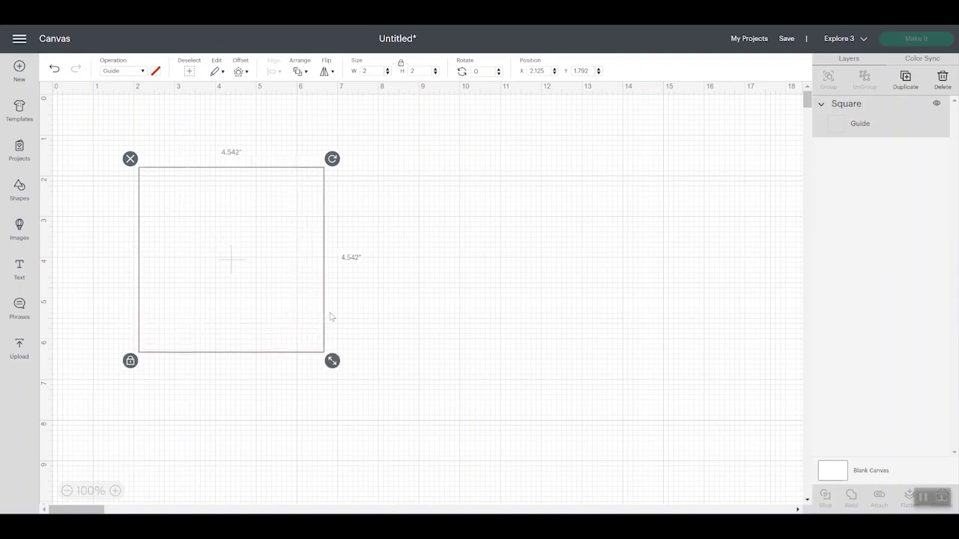
double_click(383, 70)
text(6)
key(Tab)
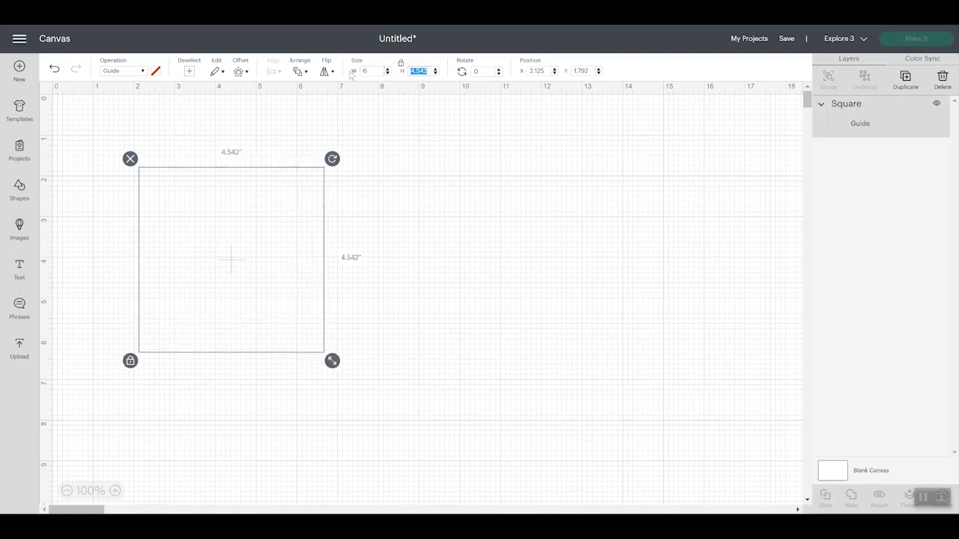
click(538, 307)
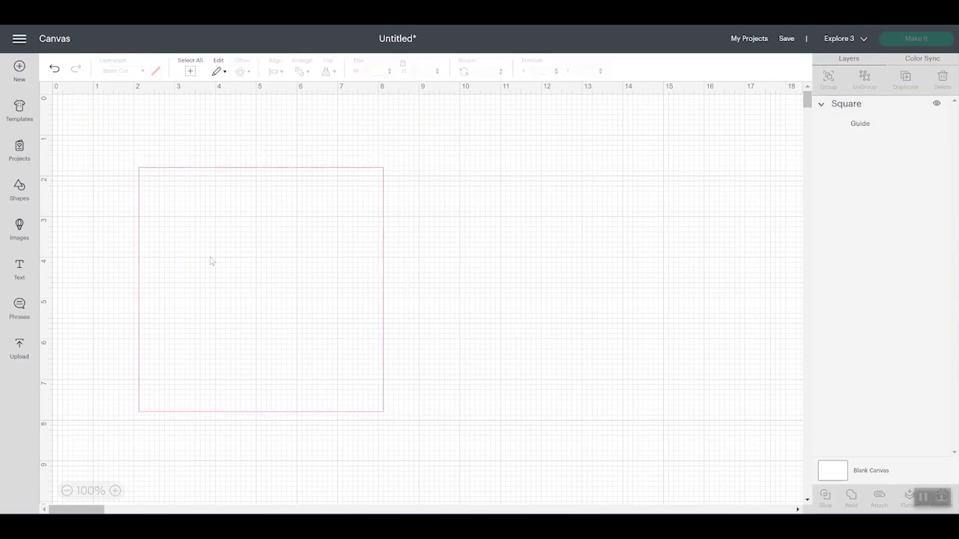
click(19, 227)
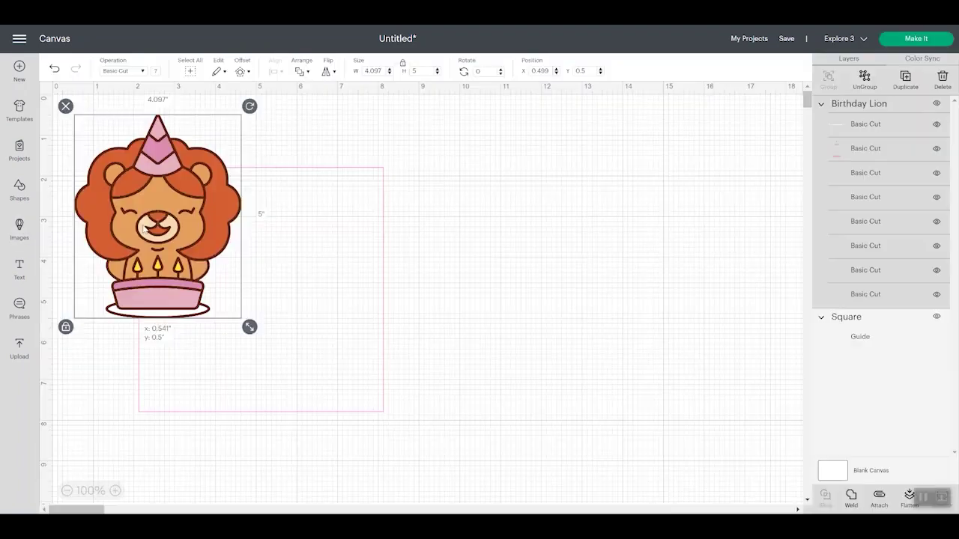
Drag the Birthday Lion into the guide square and enlarge it to about 4.53 x 5.53 in
drag(145, 227, 233, 283)
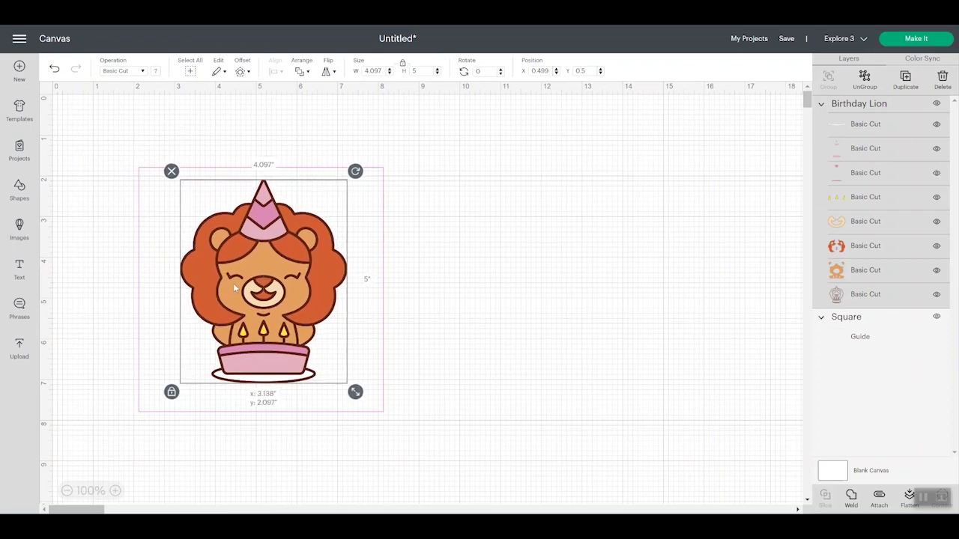
drag(357, 393, 373, 415)
drag(292, 373, 275, 367)
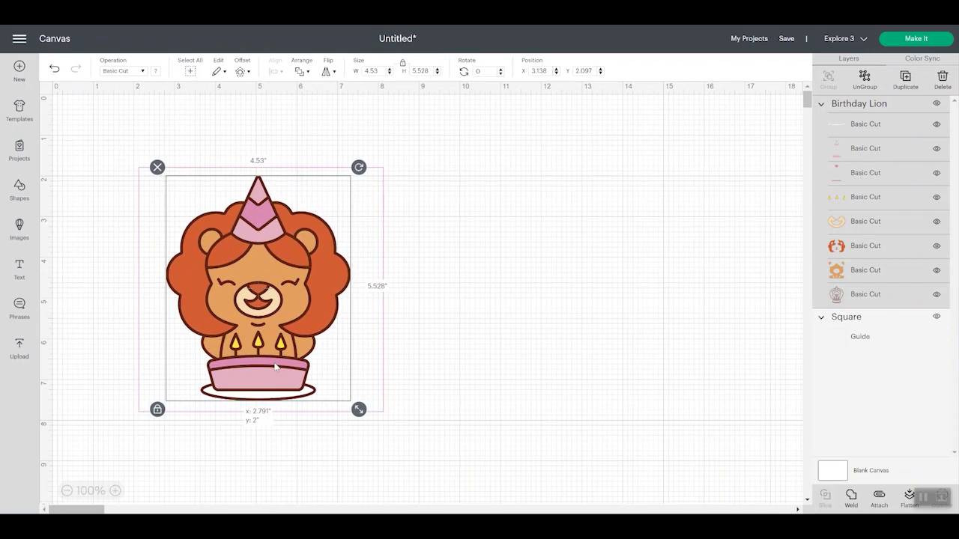
drag(275, 367, 275, 368)
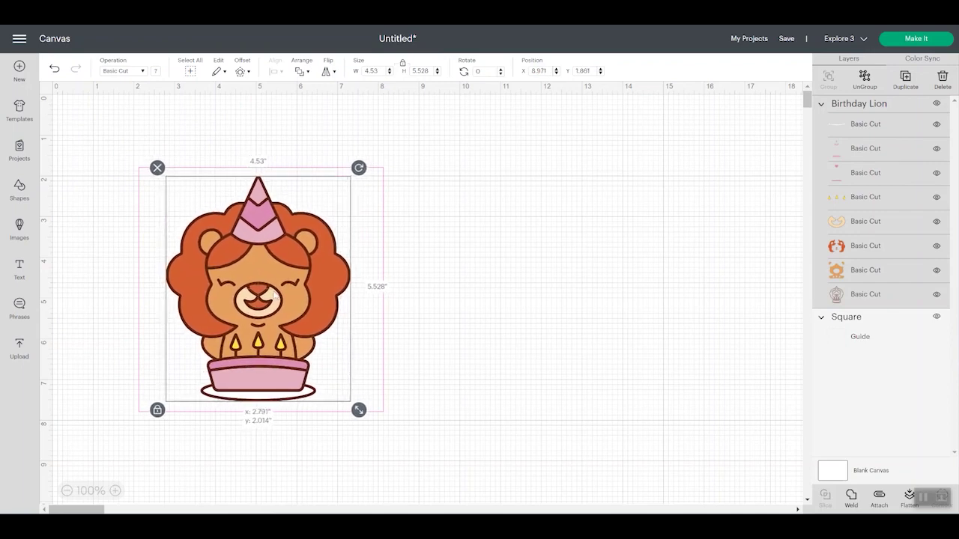
click(507, 314)
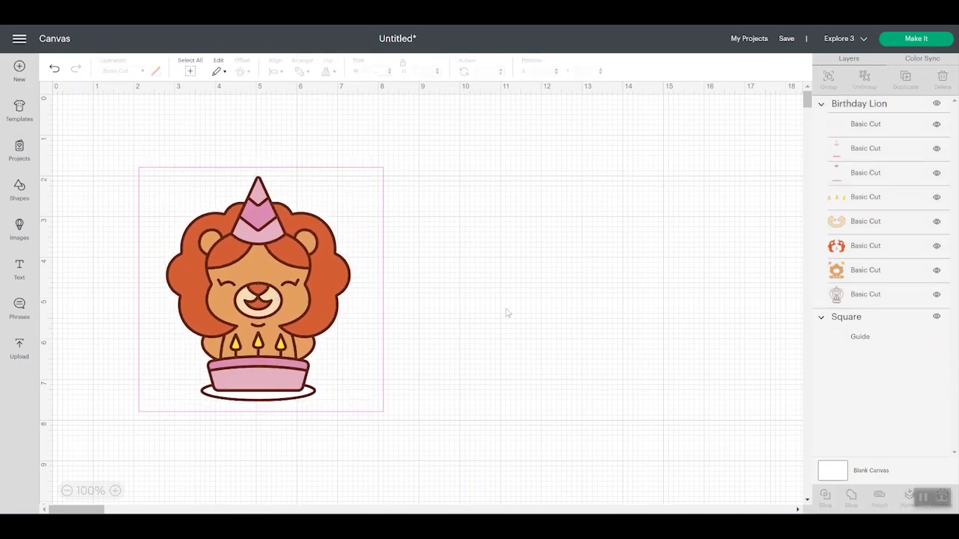
Send the Birthday Lion design to mat preparation, loading materials on mats
click(916, 40)
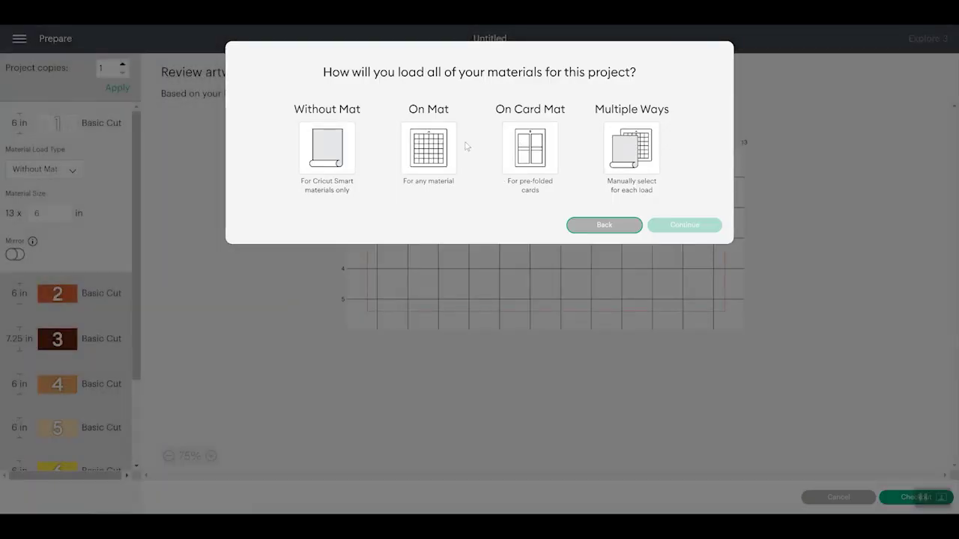
click(433, 153)
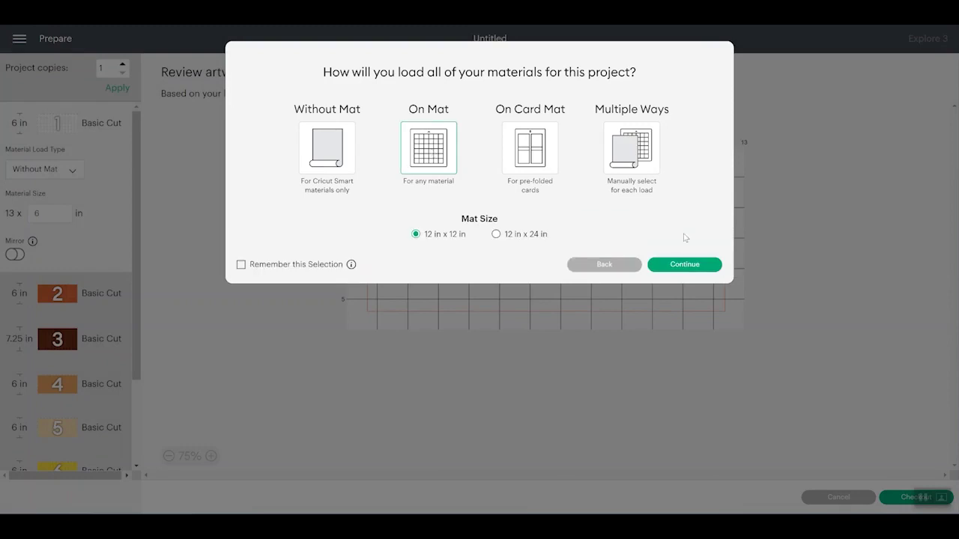
click(684, 264)
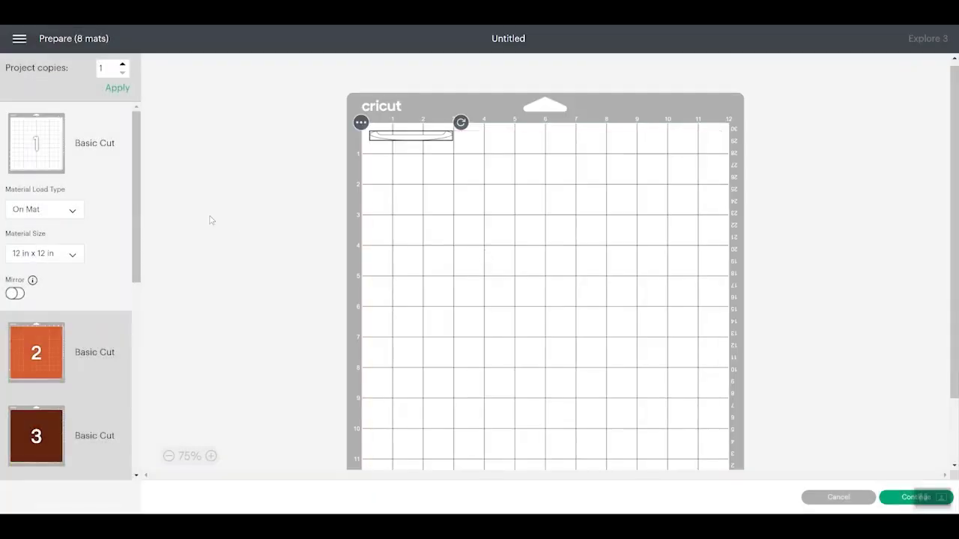
scroll(67, 225, down, 4)
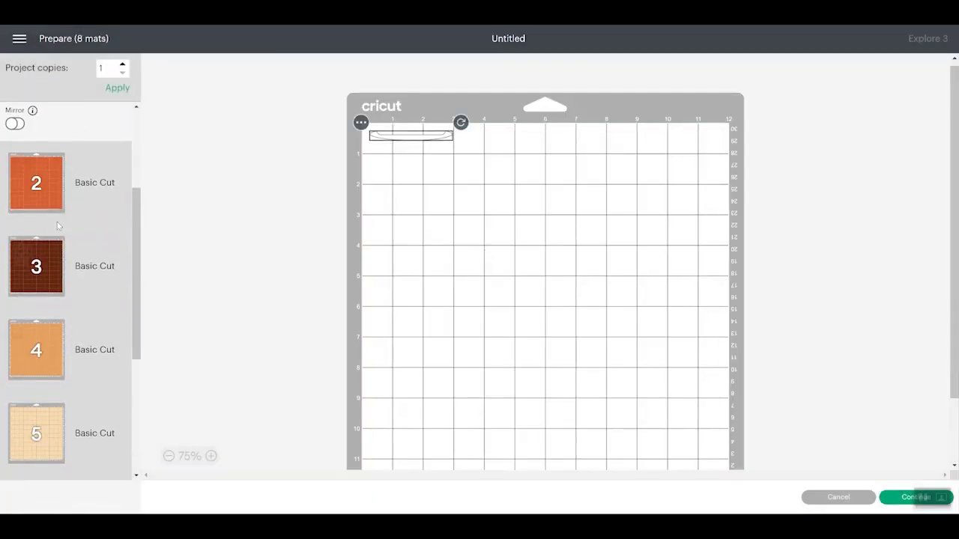
Review mats 2 through 8 with the lion's coloured pieces, then return to the canvas
click(57, 222)
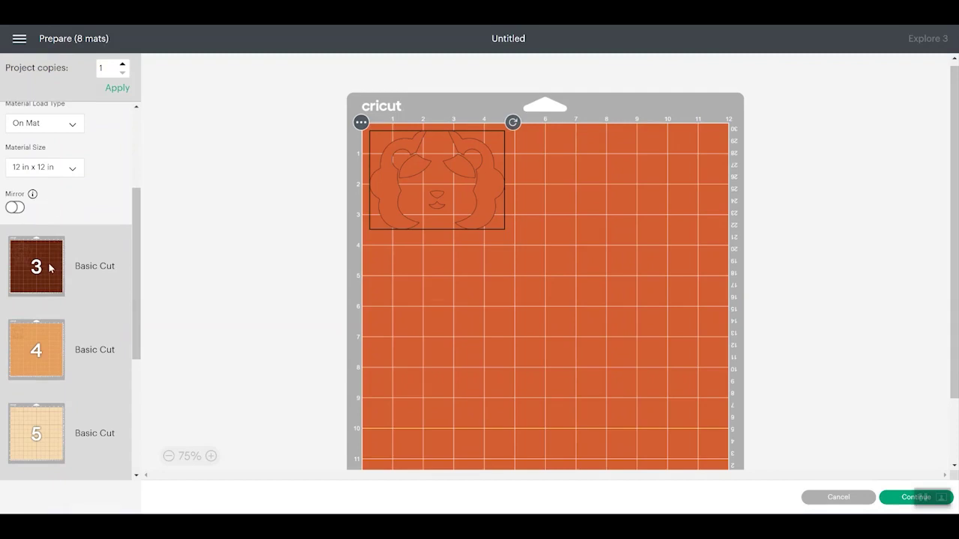
click(49, 268)
click(54, 284)
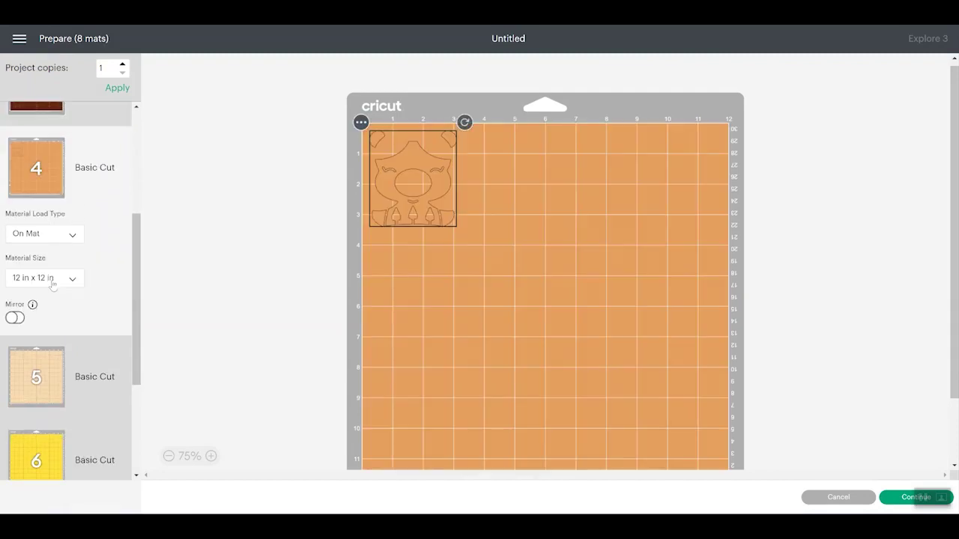
click(57, 328)
scroll(56, 327, down, 3)
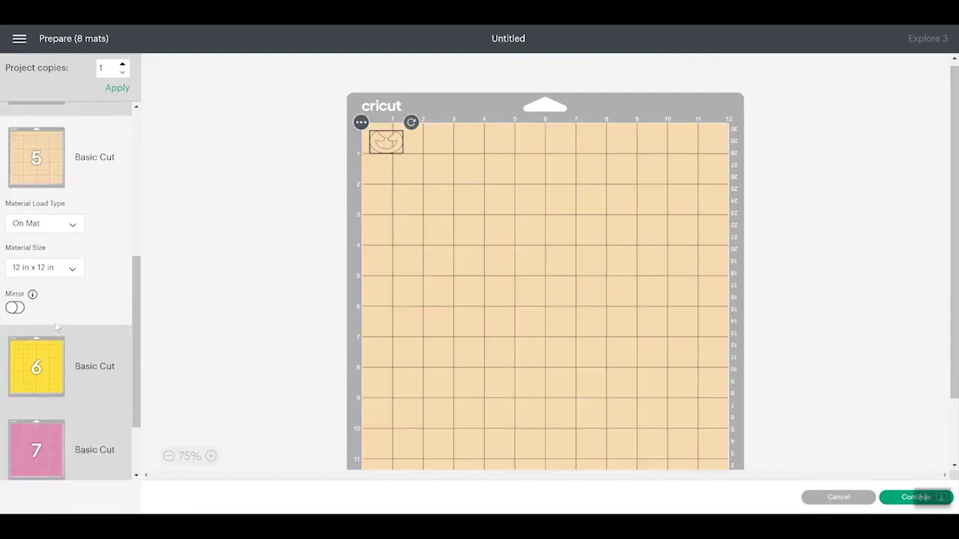
click(50, 295)
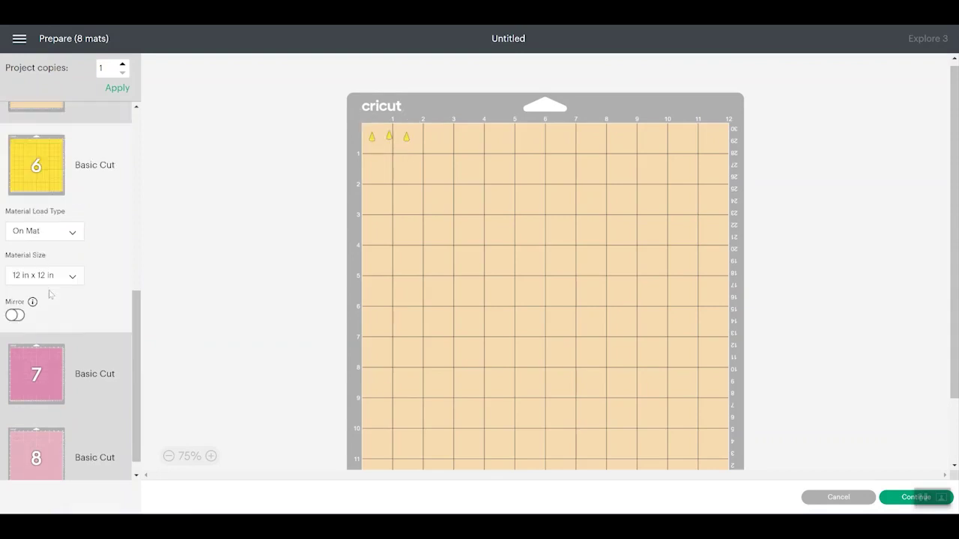
click(51, 341)
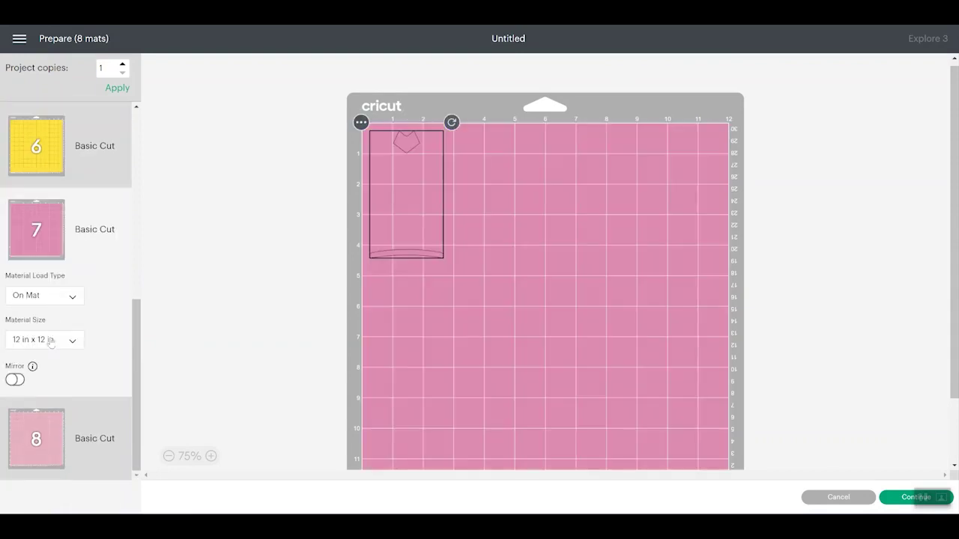
click(51, 434)
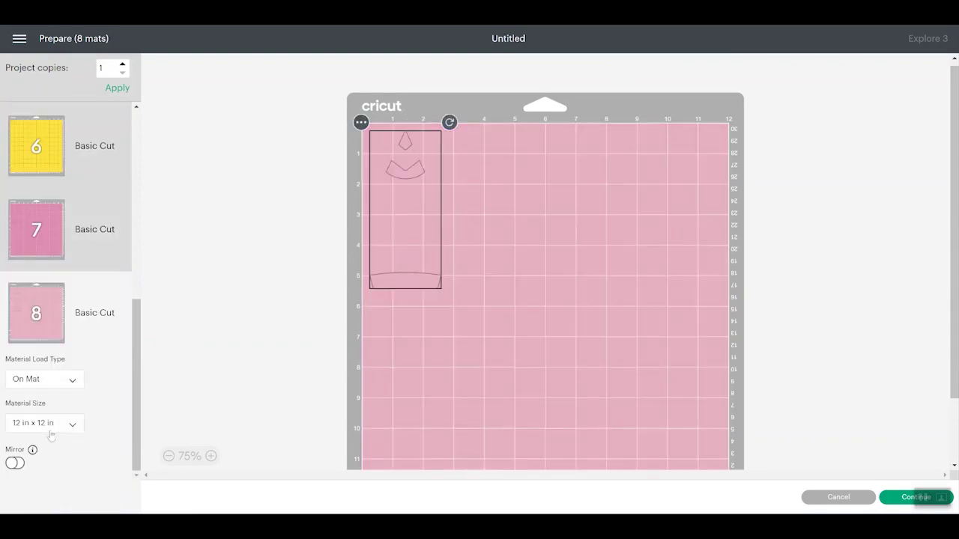
click(828, 497)
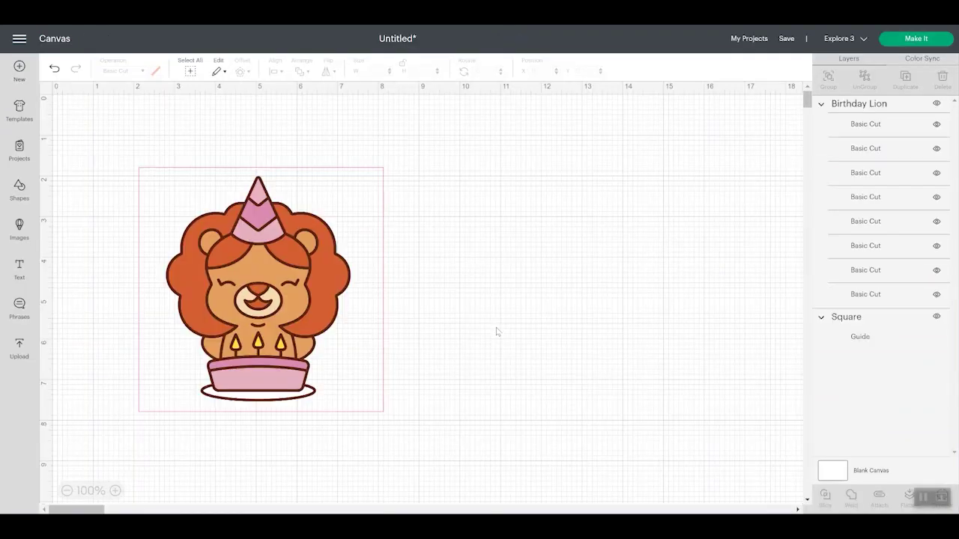
Move the sewing machine and paint palette stickers up and left
click(383, 228)
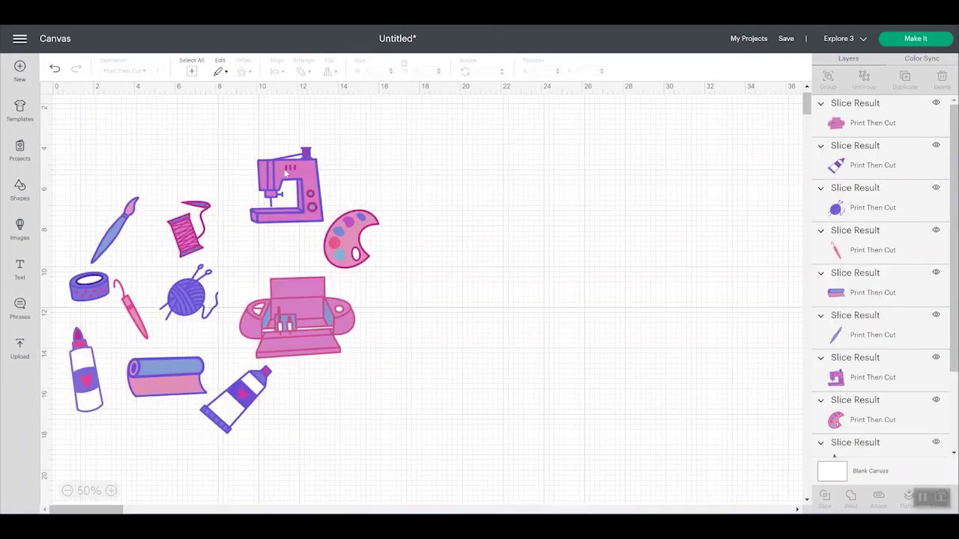
drag(285, 172, 264, 153)
drag(363, 236, 351, 213)
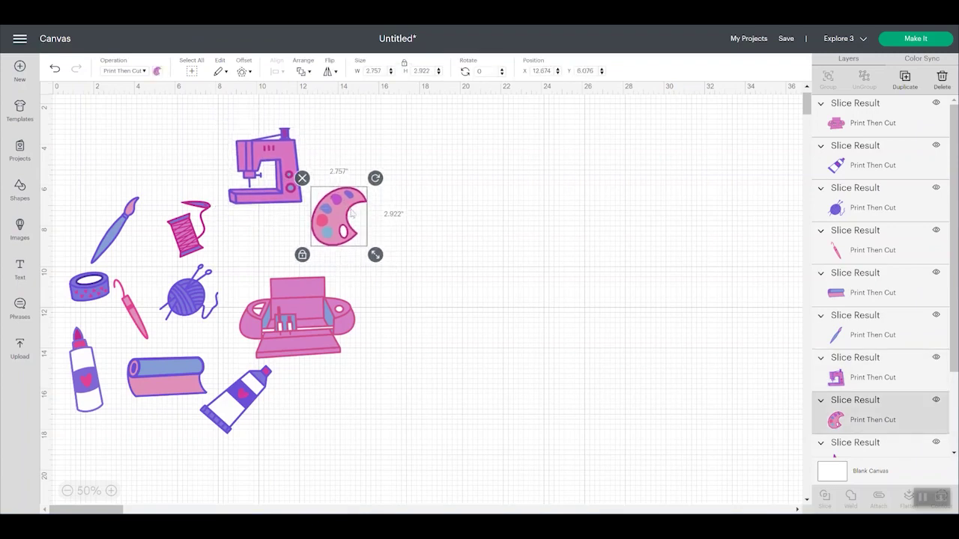
Insert a square, unlock proportions, and size it to 6.75 x 9.25 inches
click(19, 187)
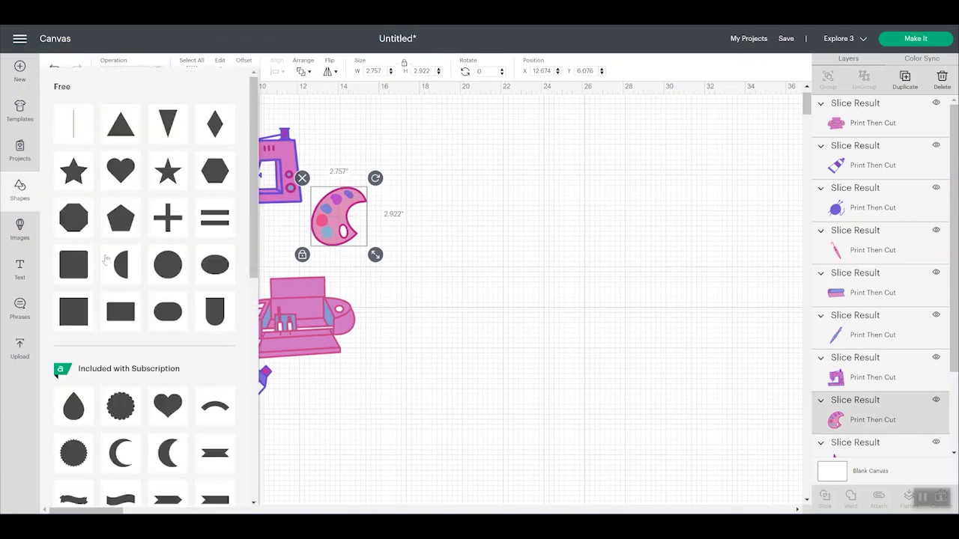
click(77, 321)
drag(79, 131, 458, 178)
click(402, 63)
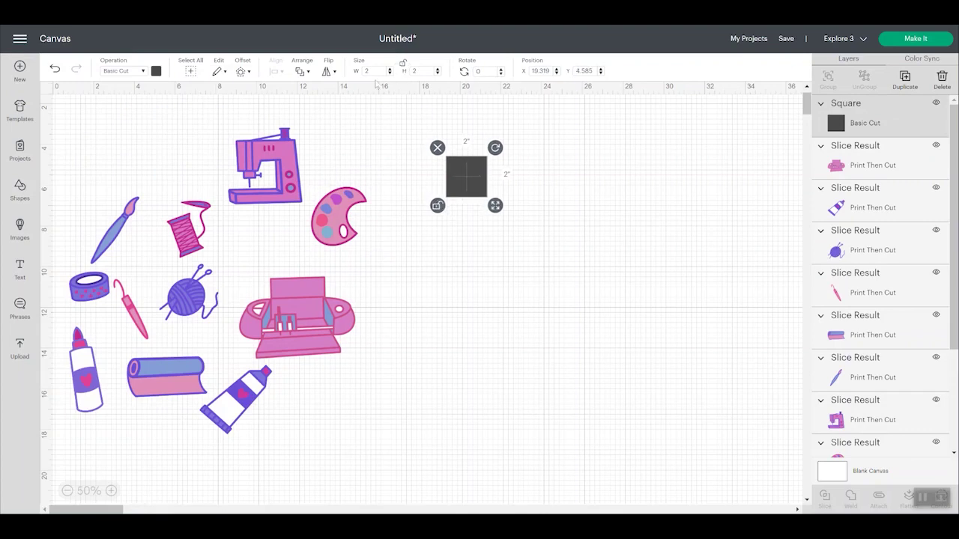
click(373, 70)
text(6.75)
key(Tab)
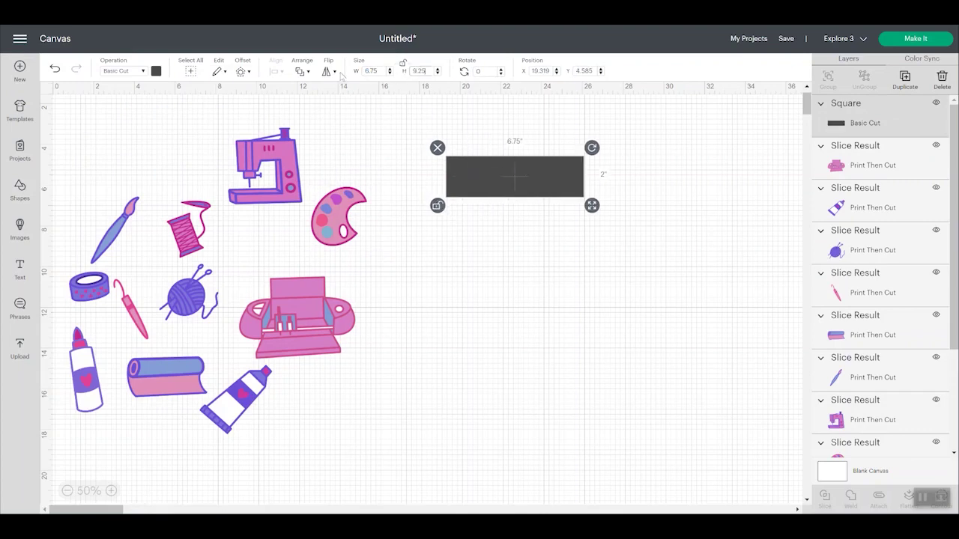
text(9.25)
key(Return)
drag(488, 282, 453, 292)
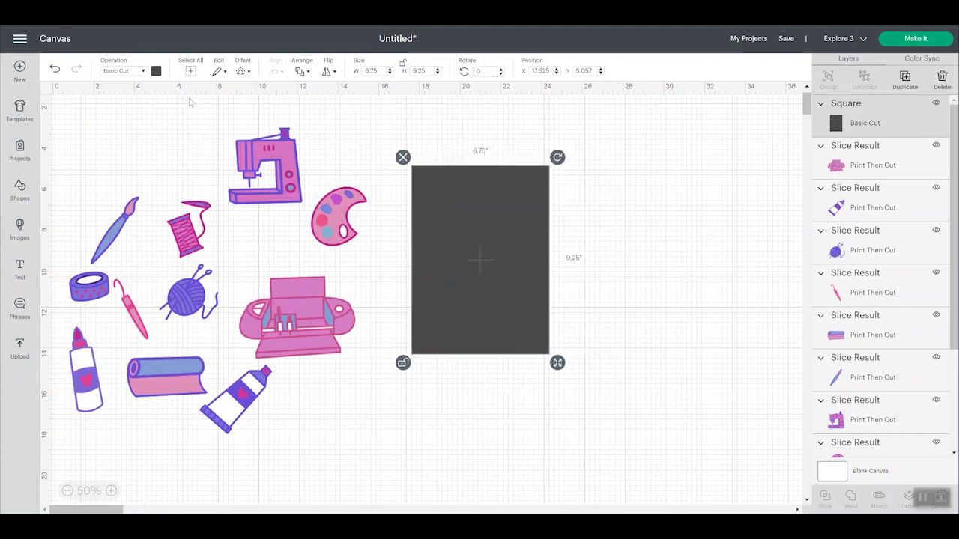
Make the rectangle a Guide and lay it over the sticker artwork at 75% zoom
click(156, 72)
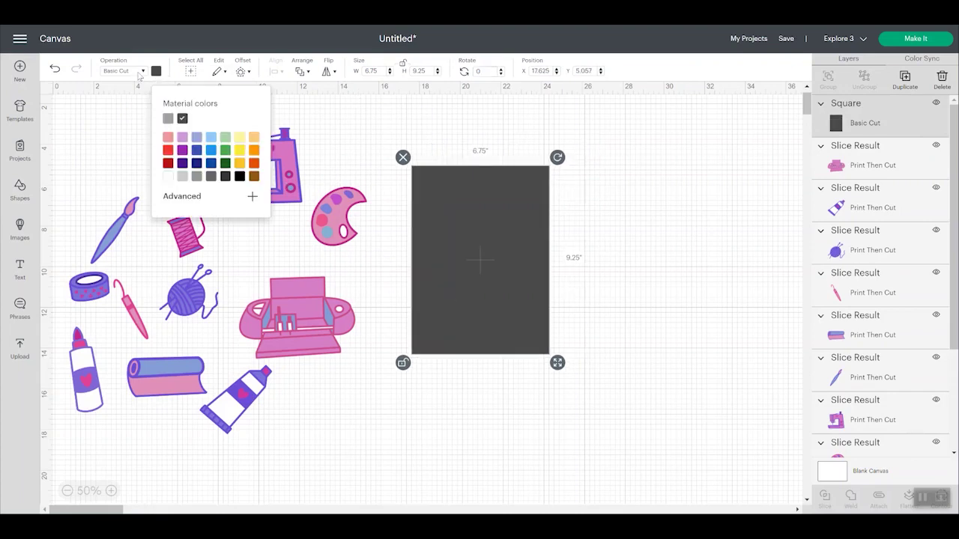
click(140, 72)
click(122, 211)
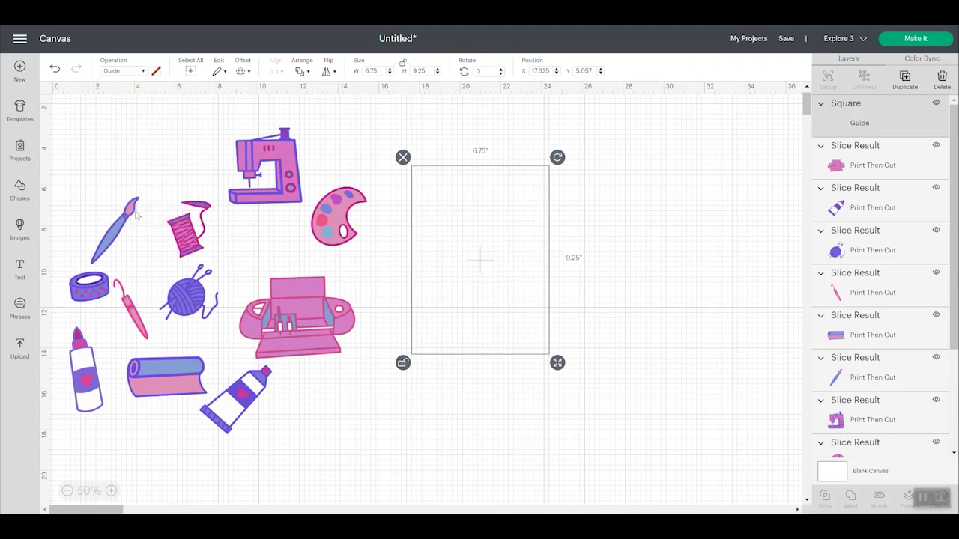
drag(431, 266, 169, 217)
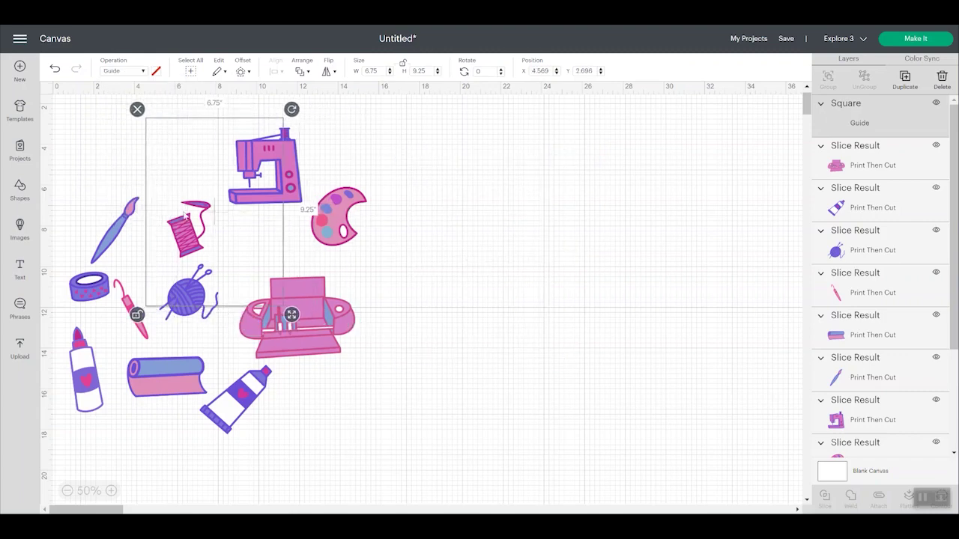
click(110, 491)
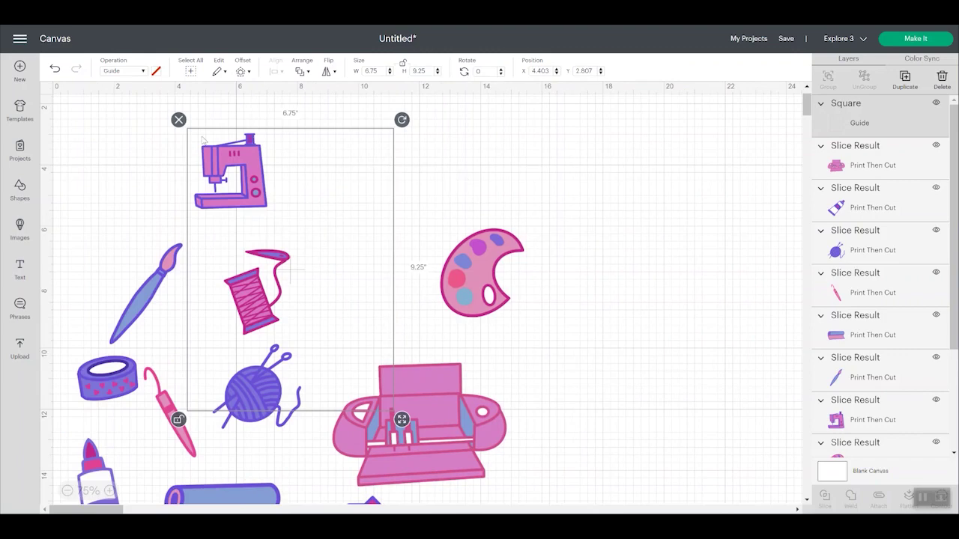
click(316, 127)
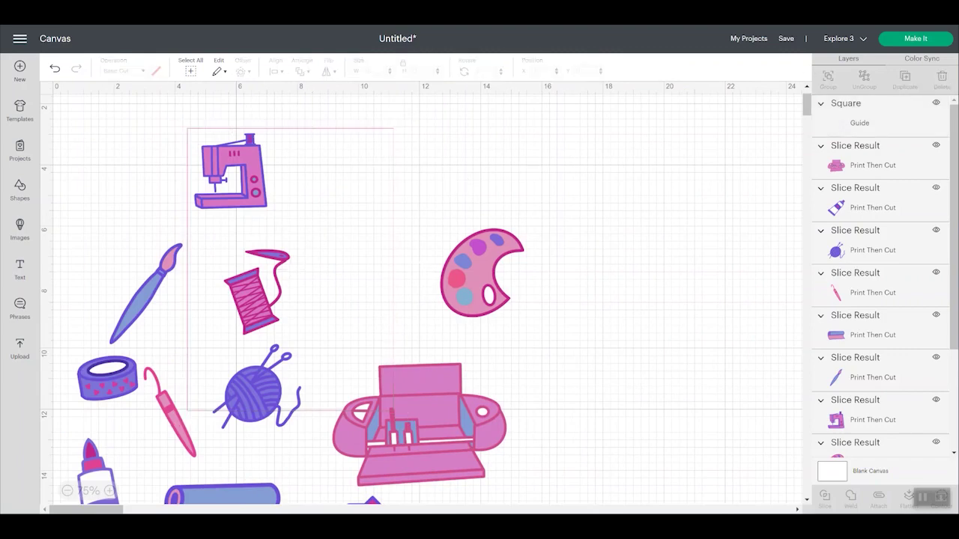
click(315, 129)
click(303, 70)
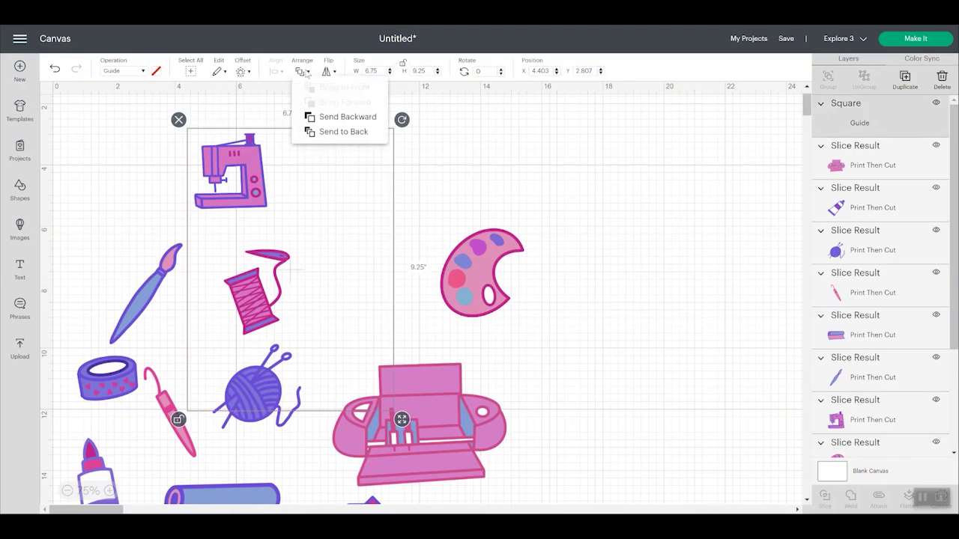
Send the guide to back, then shrink and place the sewing machine and thread spool
click(333, 132)
click(612, 184)
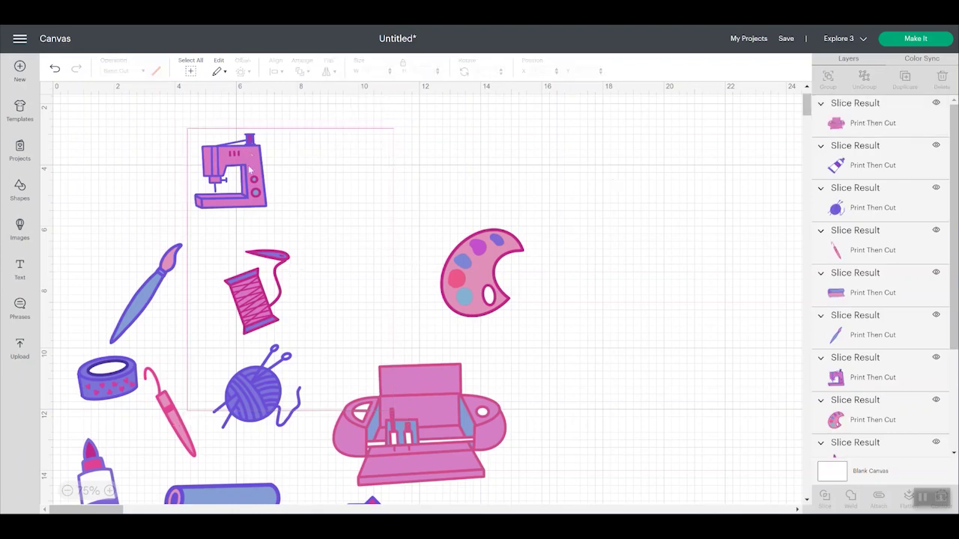
click(251, 171)
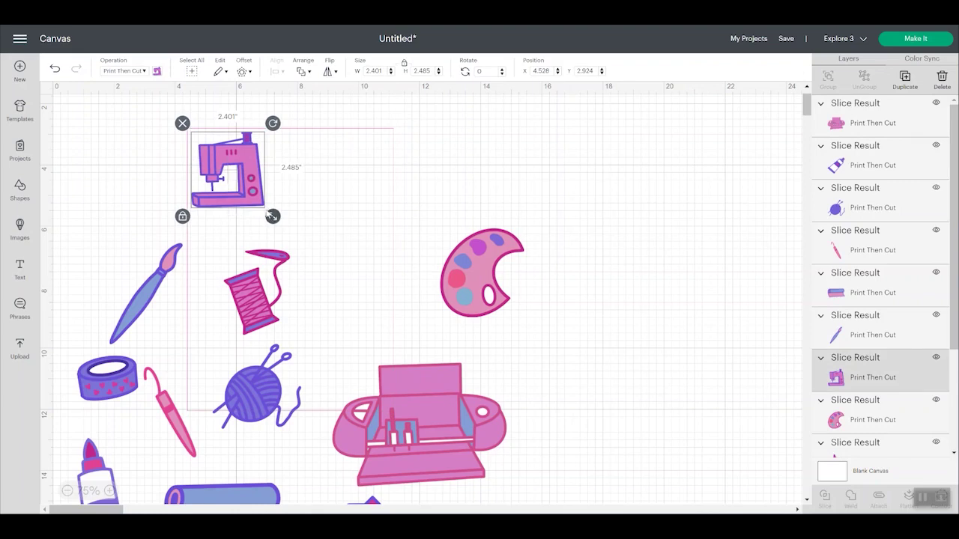
drag(272, 215, 263, 207)
drag(235, 177, 233, 174)
drag(251, 276, 280, 173)
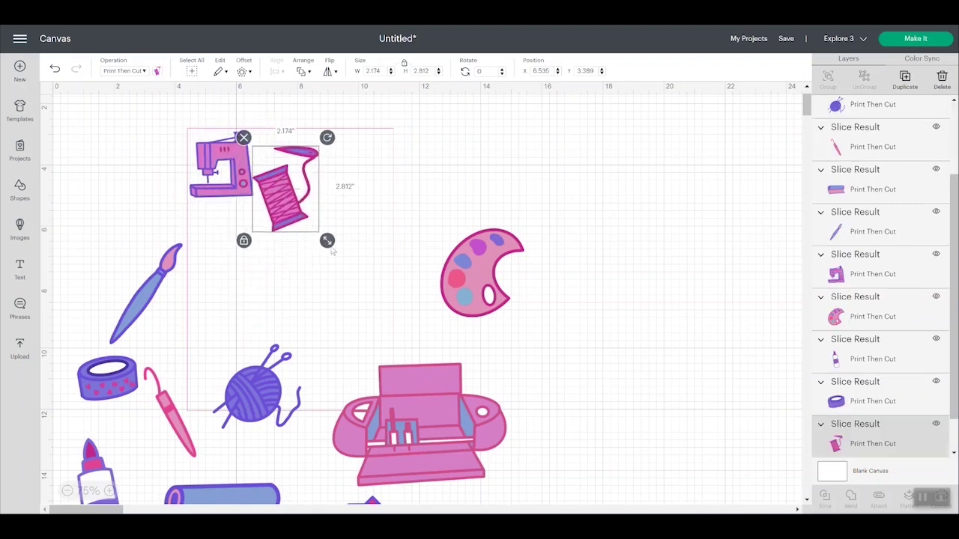
drag(331, 251, 302, 214)
drag(268, 181, 268, 170)
Shrink the palette and printer, and place the blue brush tilted about 343°
click(440, 240)
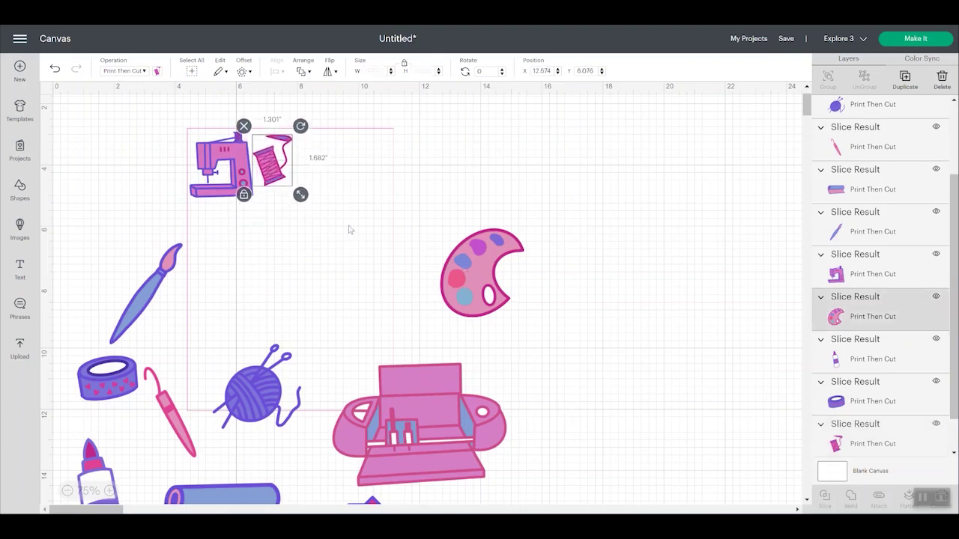
mouse_move(349, 230)
mouse_down()
mouse_move(366, 227)
mouse_move(342, 207)
mouse_up()
mouse_move(430, 396)
mouse_down()
mouse_move(287, 290)
mouse_move(289, 227)
mouse_up()
drag(376, 333, 286, 286)
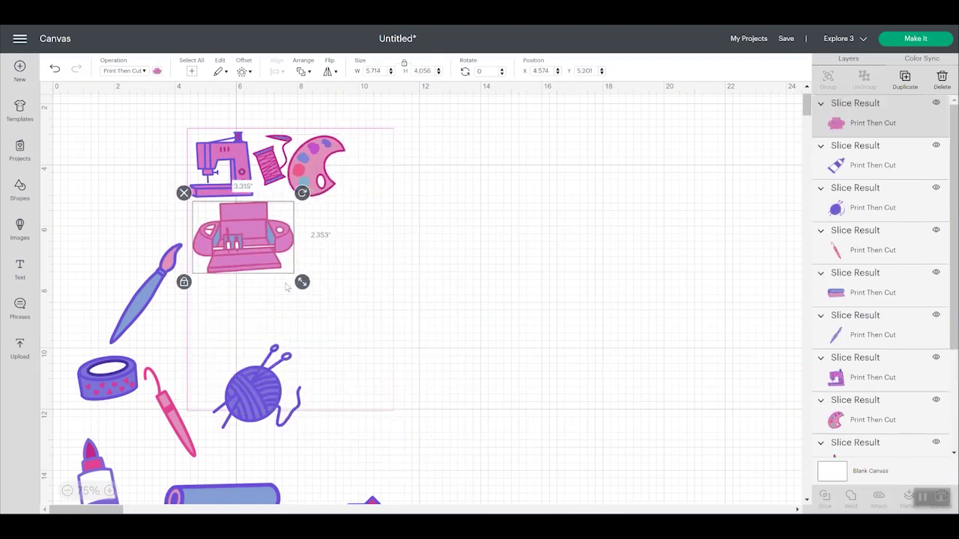
mouse_move(143, 299)
mouse_down()
mouse_move(322, 224)
mouse_move(346, 182)
mouse_up()
drag(387, 127, 376, 121)
drag(356, 181, 356, 181)
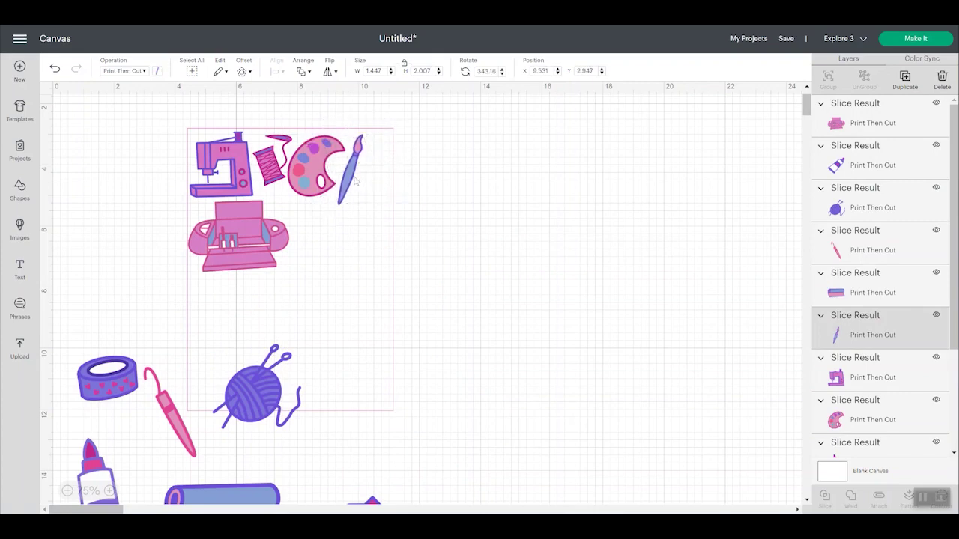
Shrink, tilt and fit the yarn ball and pink pen beside the printer and brush
click(356, 182)
mouse_move(255, 412)
mouse_down()
mouse_move(304, 288)
mouse_move(315, 298)
mouse_move(324, 269)
mouse_up()
drag(380, 292, 327, 258)
drag(355, 202, 331, 187)
drag(320, 239, 312, 231)
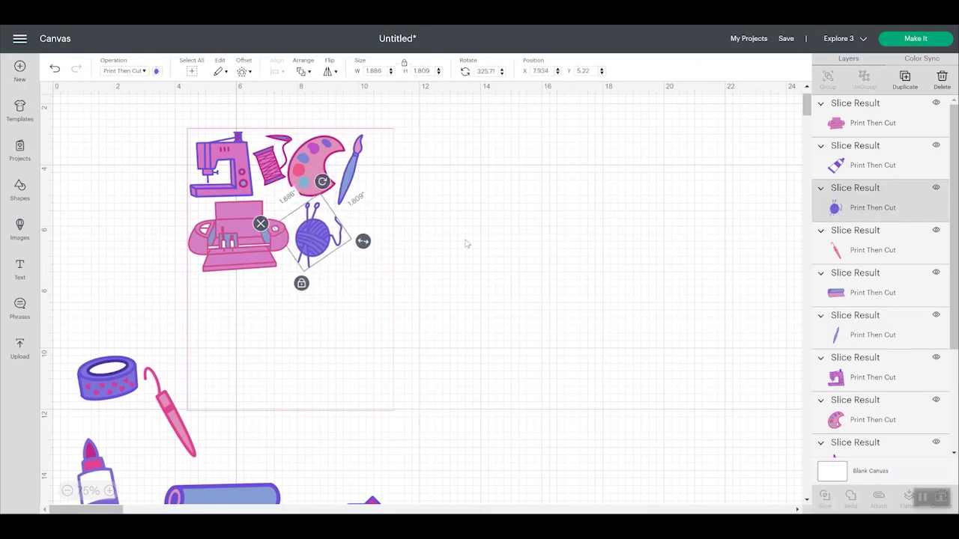
drag(179, 408, 367, 224)
drag(402, 279, 345, 251)
drag(383, 170, 405, 201)
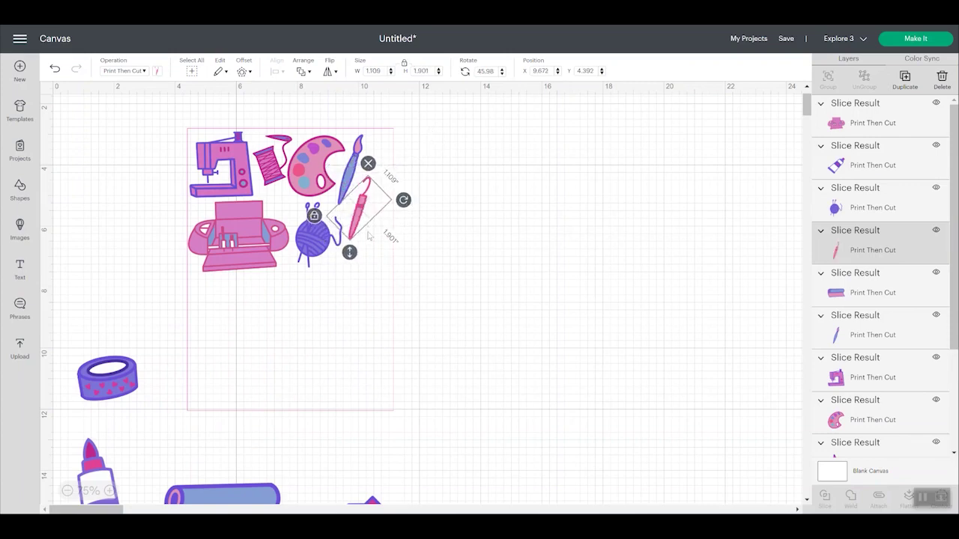
drag(363, 227, 368, 184)
Move the washi tape, half-size glue bottle and vinyl roll into the guide sheet
drag(120, 385, 358, 219)
drag(106, 472, 266, 334)
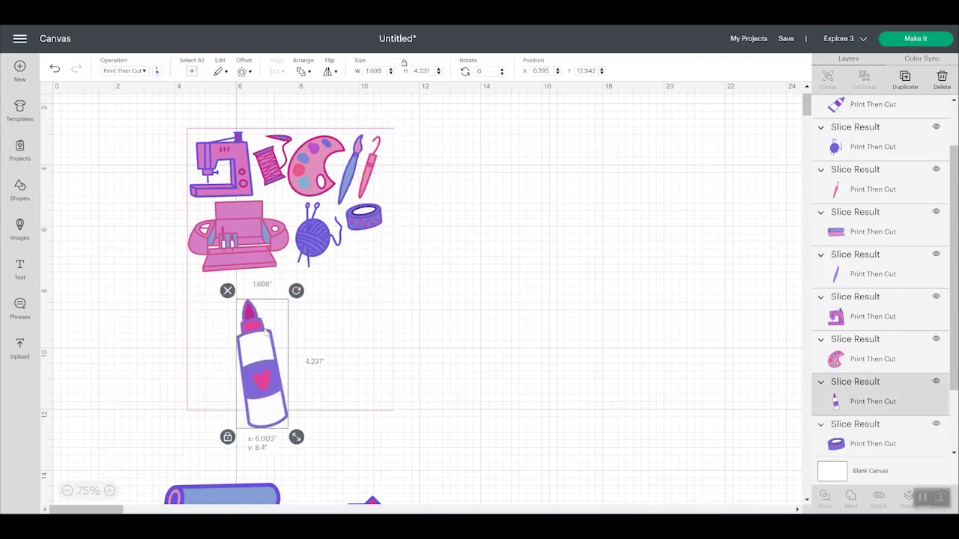
drag(296, 436, 271, 370)
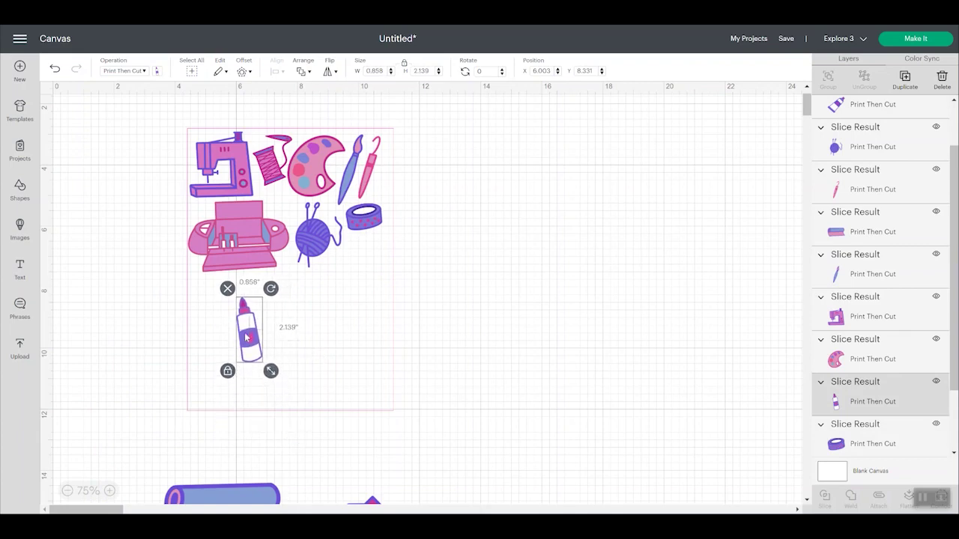
drag(246, 339, 204, 321)
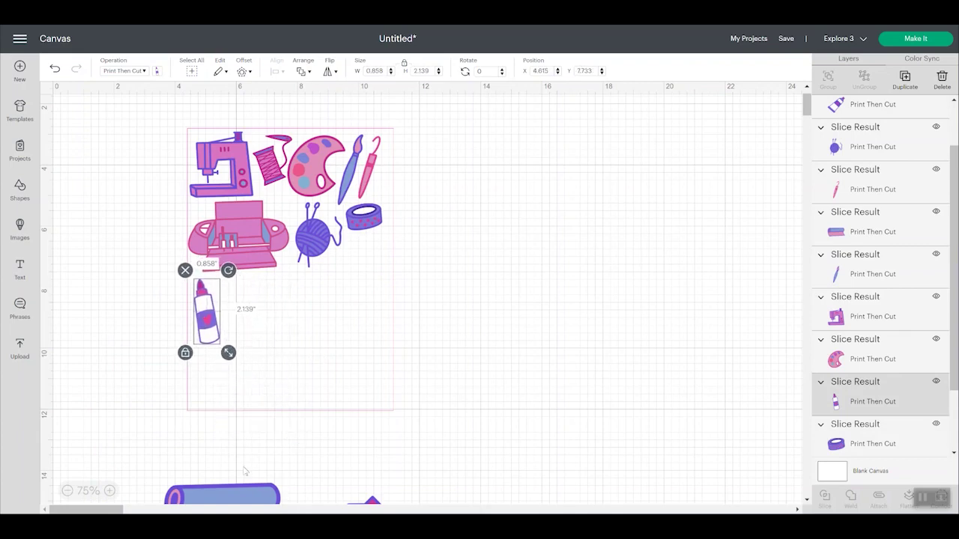
drag(246, 490, 302, 282)
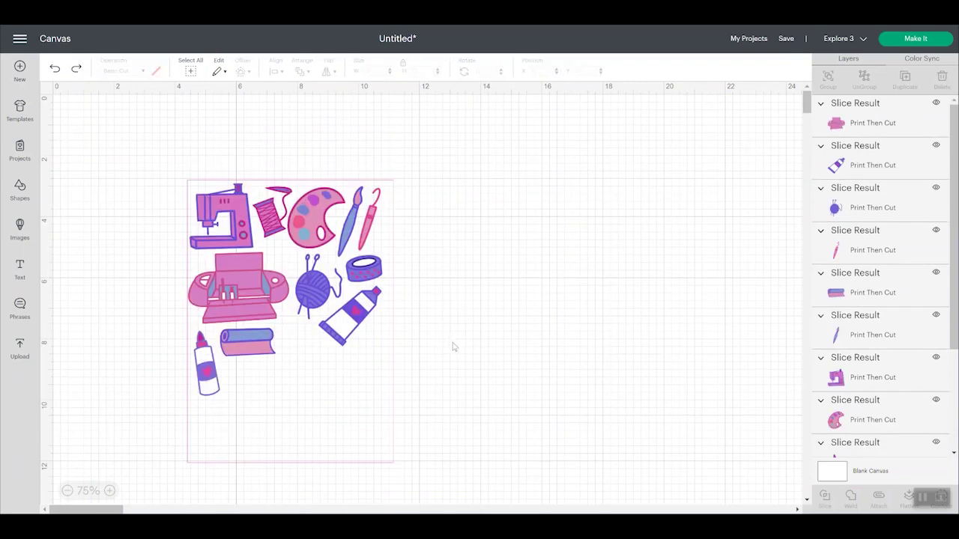
Move the guide rectangle up and right, clear of the sticker images
mouse_move(450, 344)
mouse_down()
mouse_move(384, 314)
mouse_move(361, 235)
mouse_move(295, 158)
mouse_up()
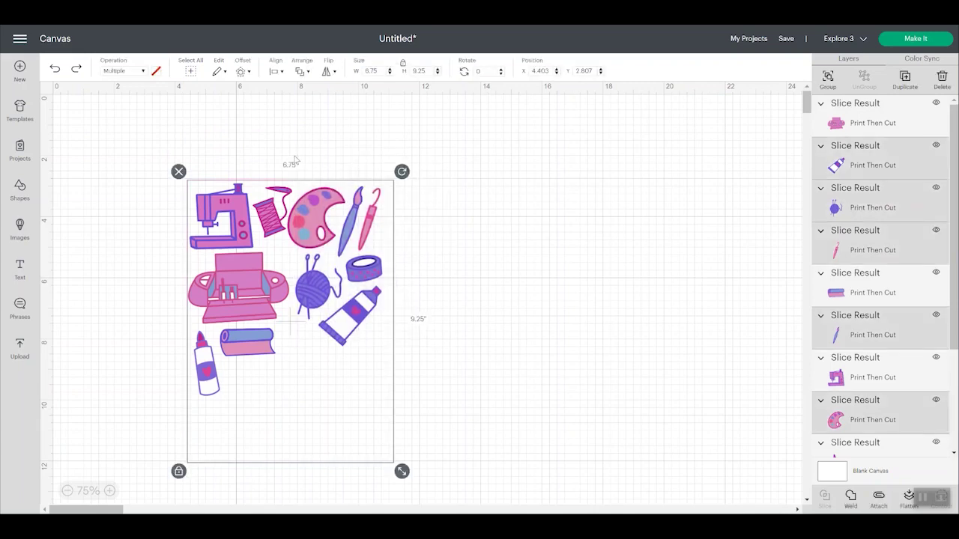
mouse_move(300, 225)
mouse_down()
mouse_move(199, 158)
mouse_move(295, 157)
mouse_move(585, 195)
mouse_up()
key(ctrl+z)
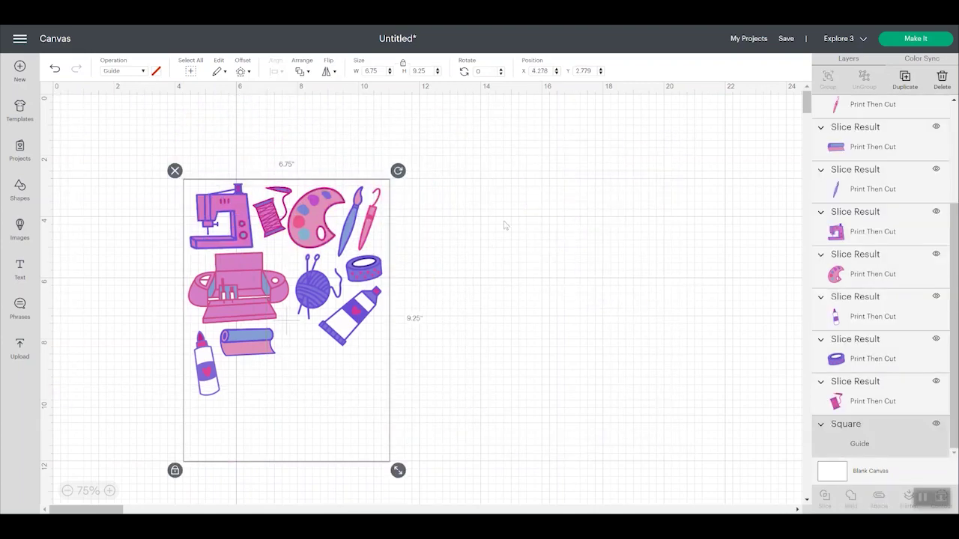
drag(390, 263, 656, 255)
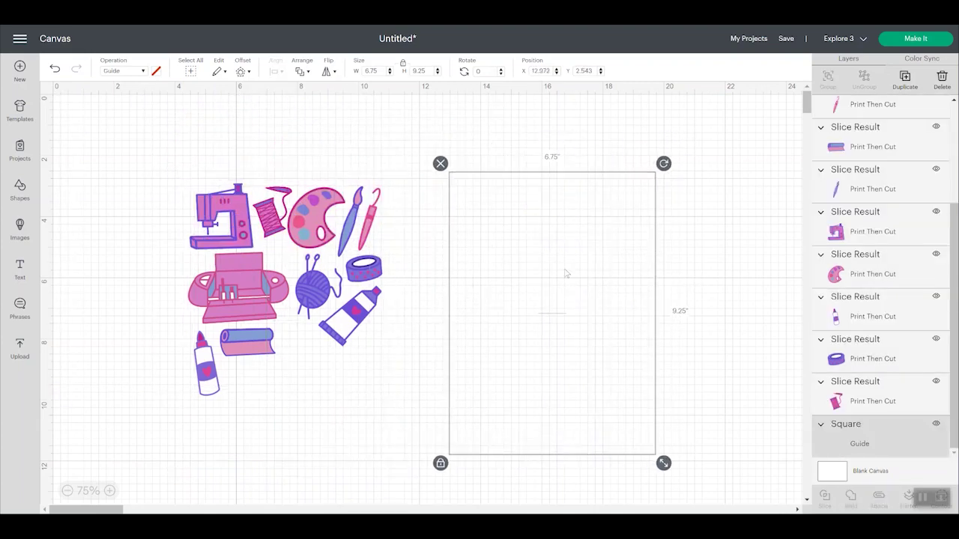
click(402, 349)
Duplicate six craft images, cover them with the guide, and fill gaps with yarn and paint tube
drag(403, 348, 305, 176)
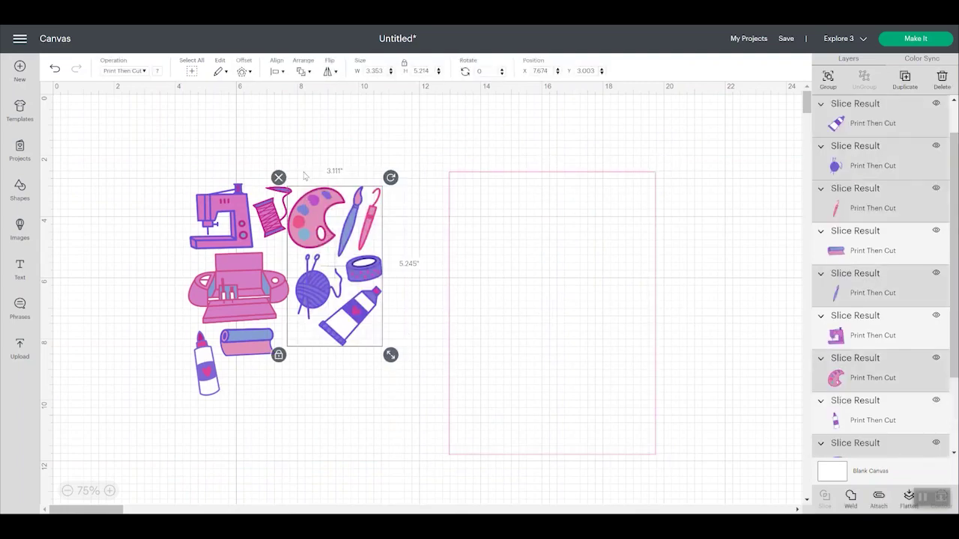
key(ctrl+d)
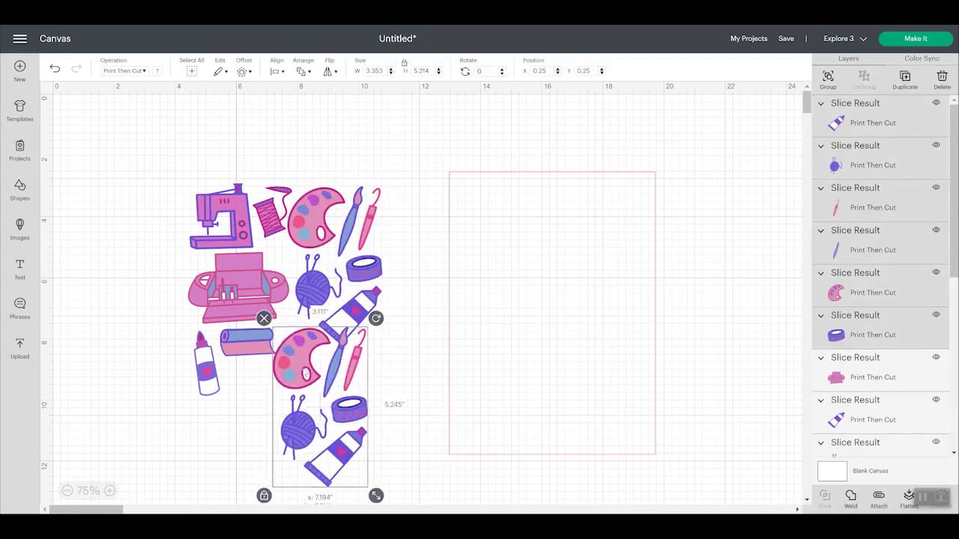
drag(450, 340, 180, 346)
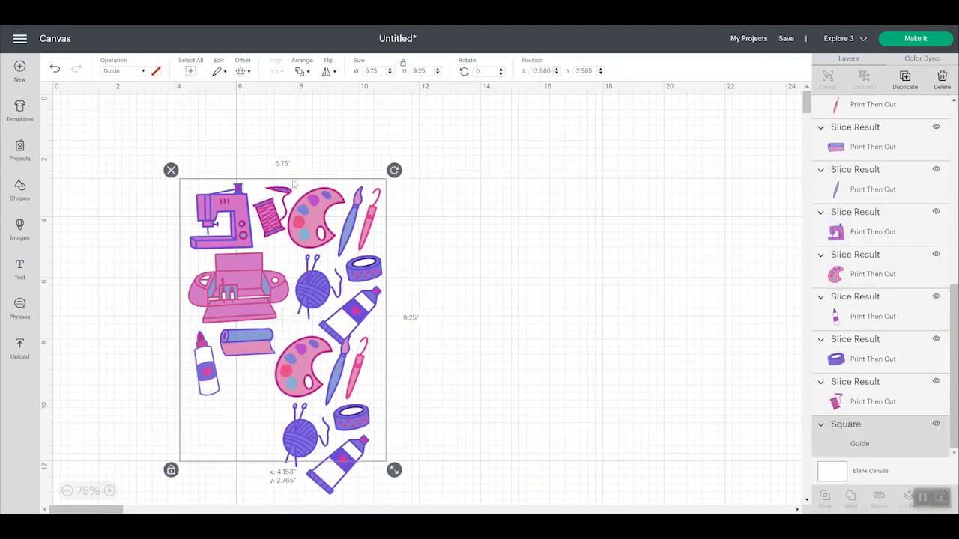
click(576, 308)
click(300, 443)
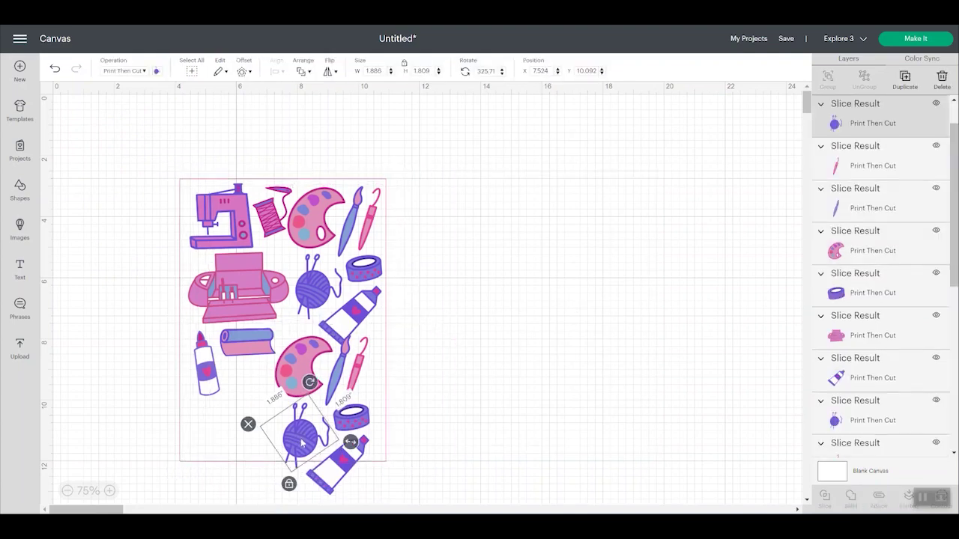
drag(302, 443, 244, 403)
drag(342, 460, 204, 435)
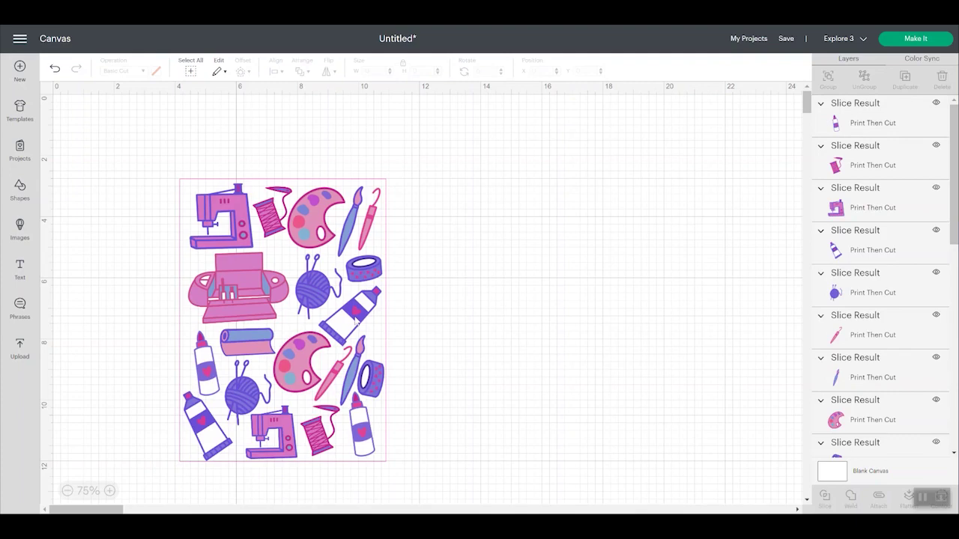
Attach all stickers inside the guide sheet together and preview the layout on the mat
drag(424, 477, 126, 149)
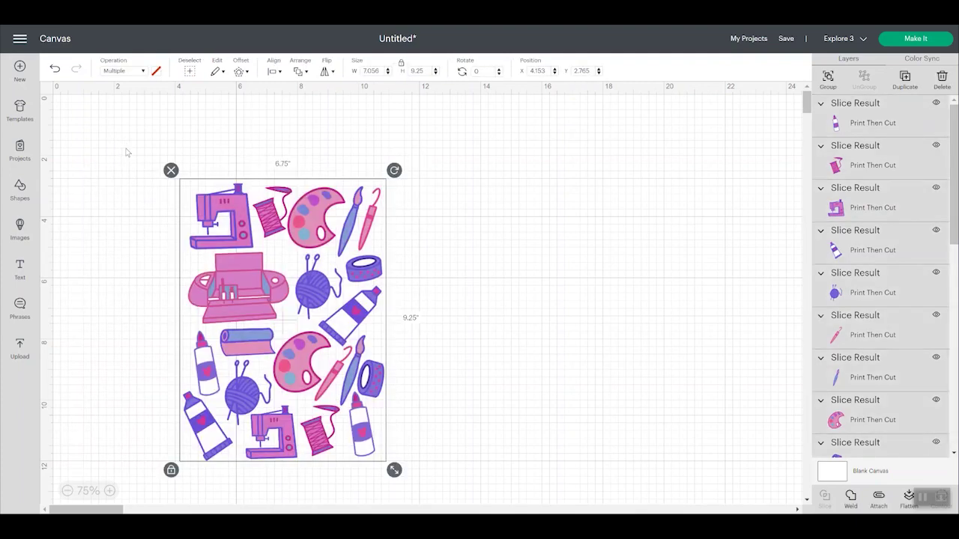
click(880, 500)
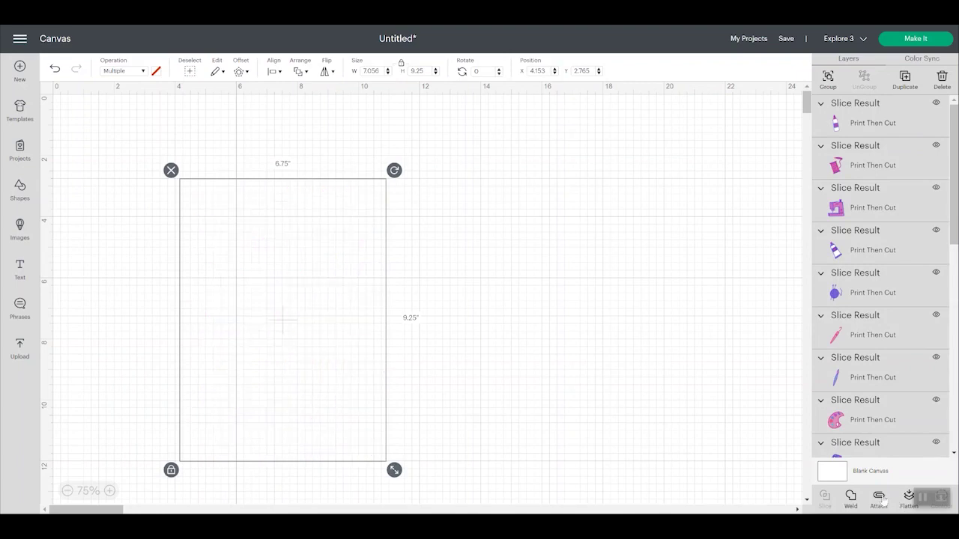
click(910, 39)
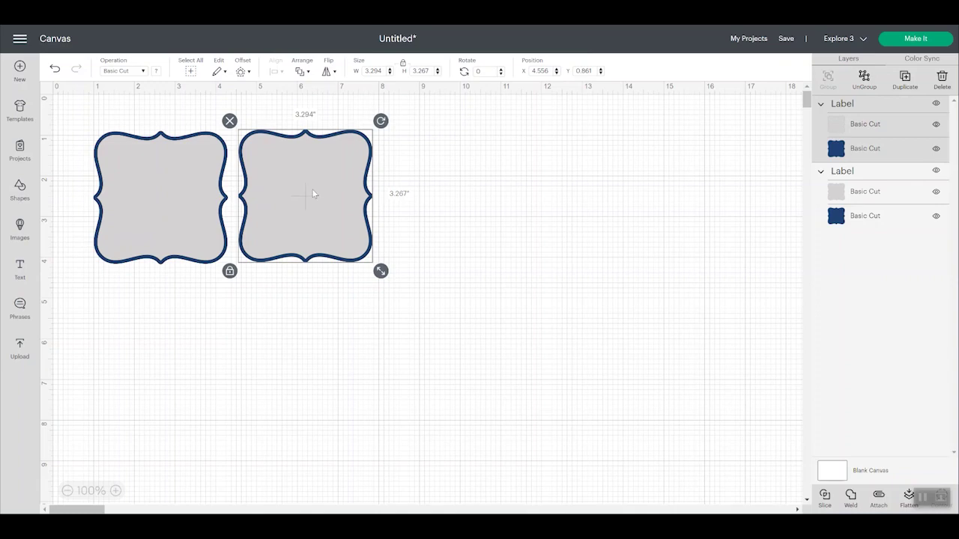
Make the second label a Guide and move it to the right
click(129, 71)
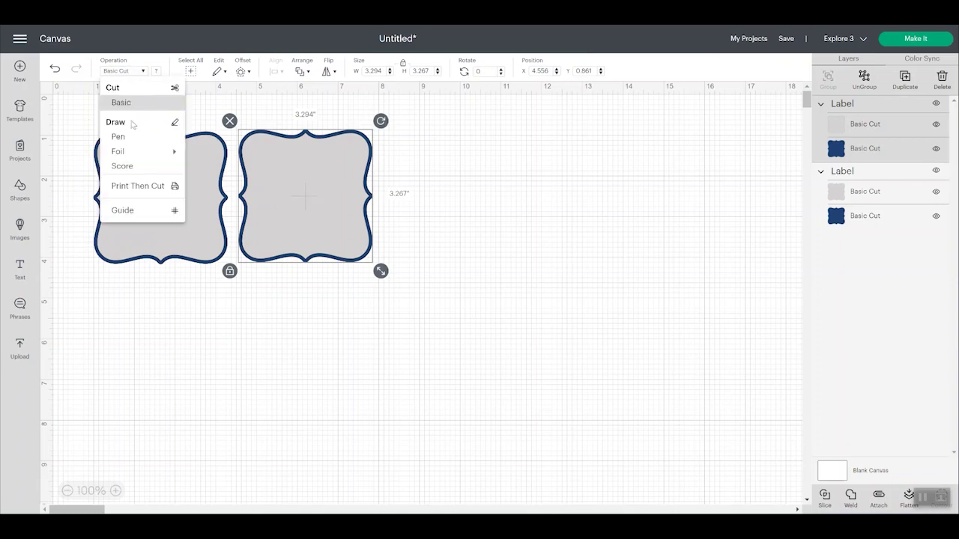
click(123, 212)
drag(356, 204, 465, 210)
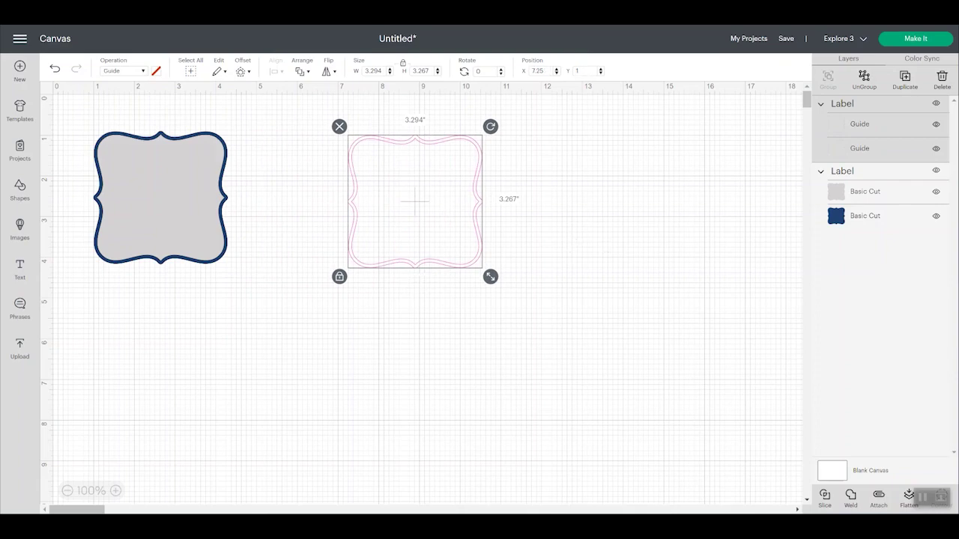
Add TESTING, EXAMPLE and SAMPLE text off to the right and duplicate the solid left label
click(19, 268)
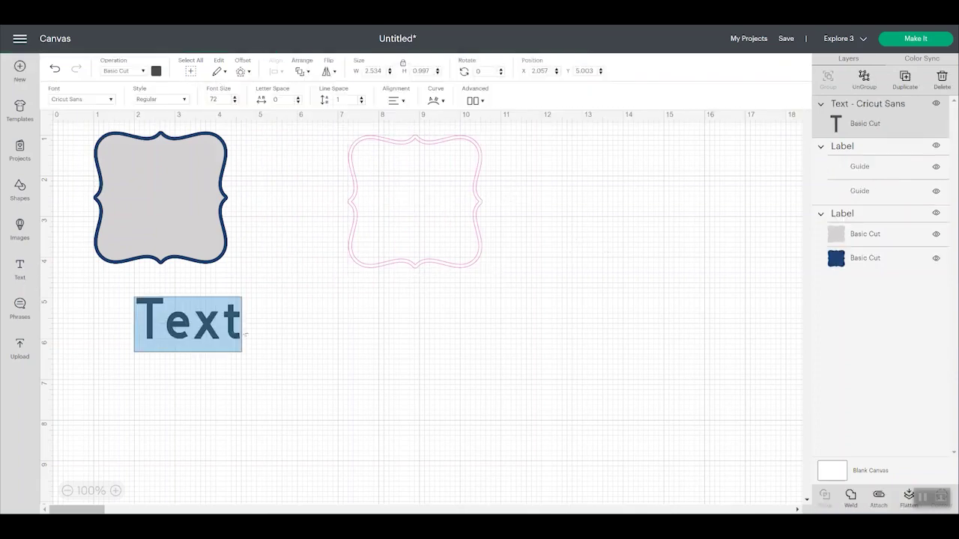
text(TESTING)
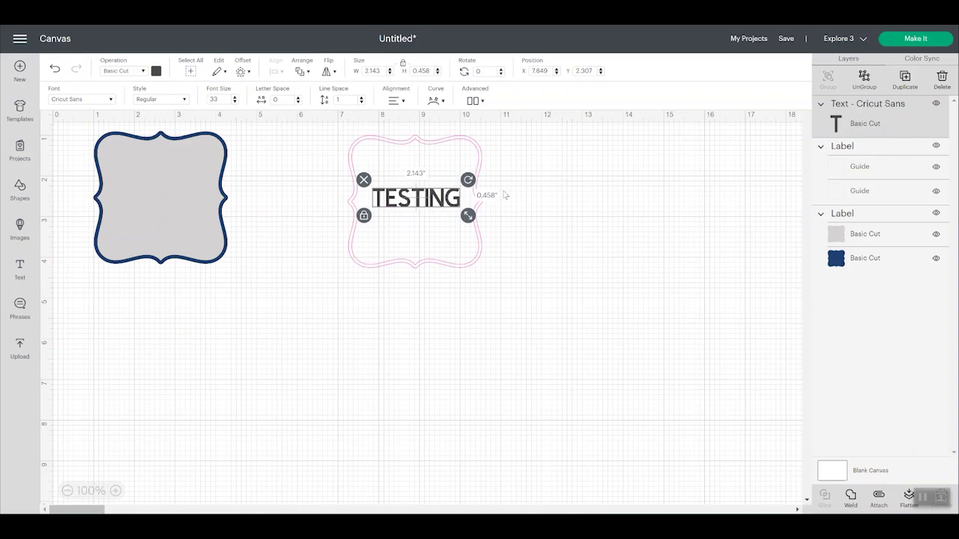
drag(434, 201, 672, 167)
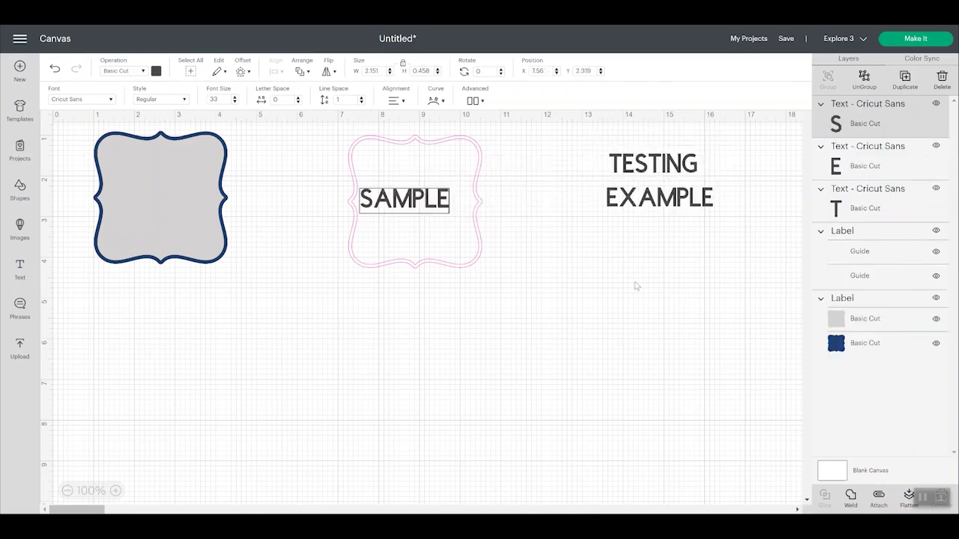
click(636, 285)
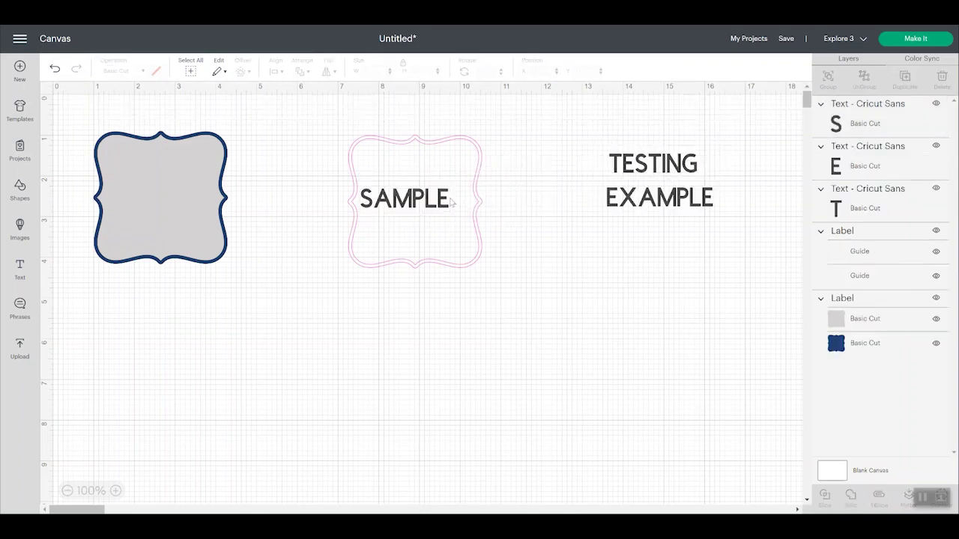
drag(435, 200, 683, 239)
click(196, 214)
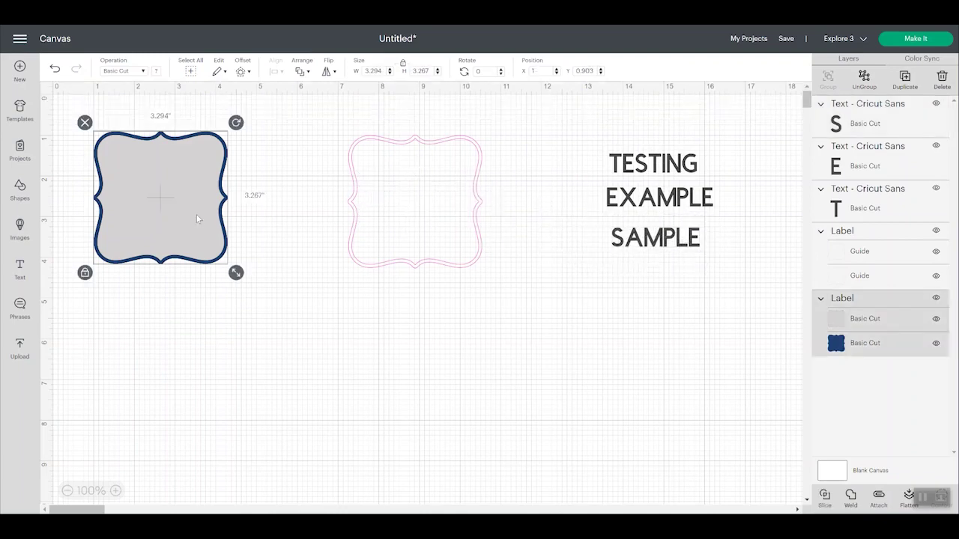
key(ctrl+d)
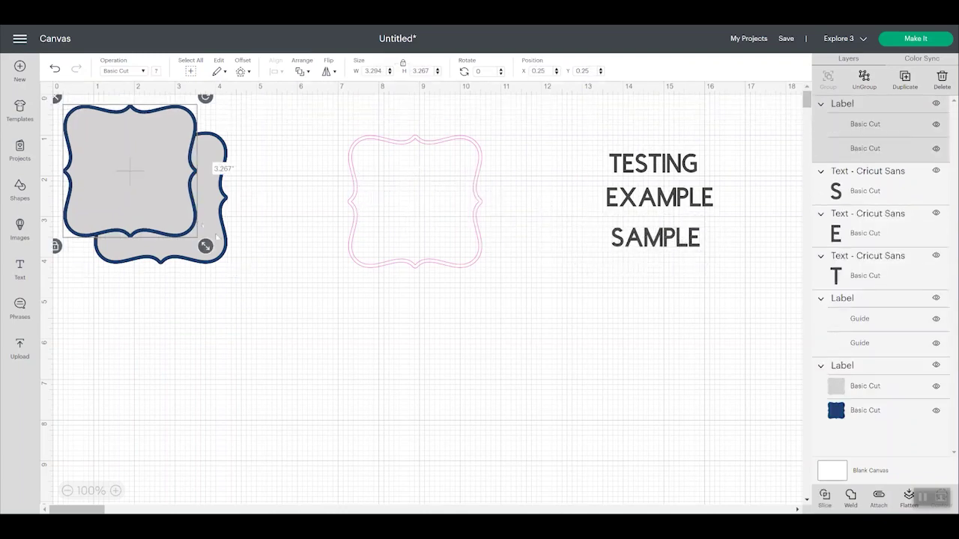
Duplicate the solid label and arrange the four copies in a 2x2 grid
key(ctrl+d)
drag(154, 189, 381, 442)
drag(555, 372, 590, 405)
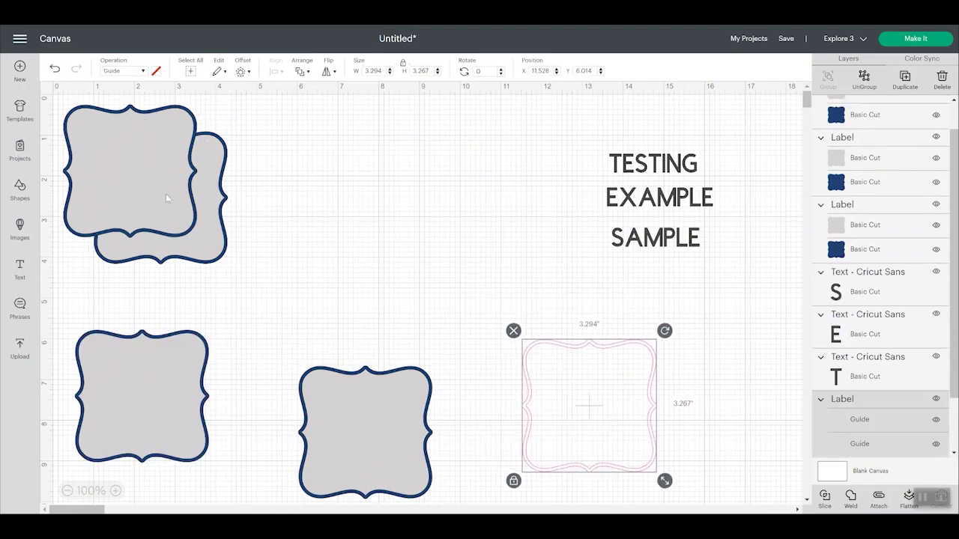
drag(167, 200, 369, 238)
Place TESTING inside the top-left label and nudge the pink guide label slightly lower
drag(686, 164, 193, 197)
click(239, 288)
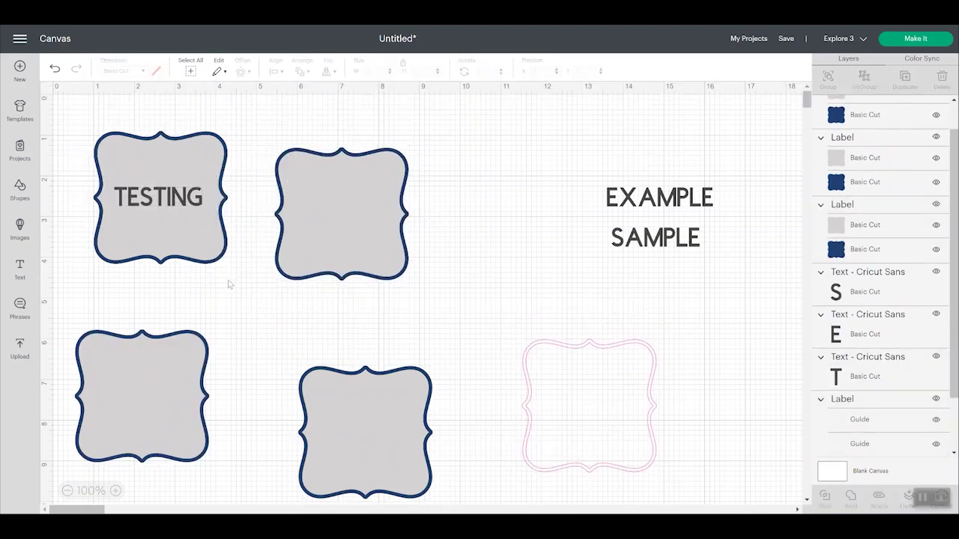
click(615, 352)
drag(613, 353, 614, 355)
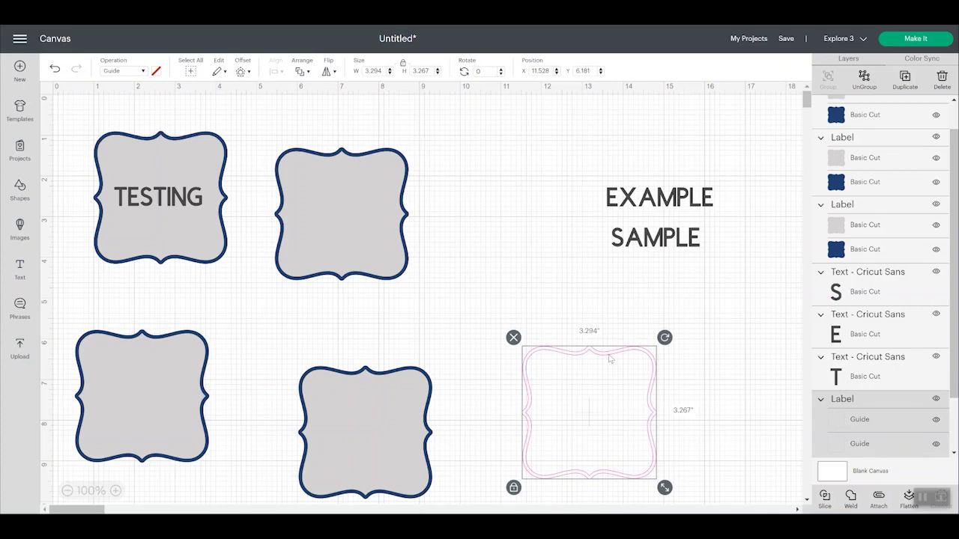
Marquee-select the top-left label with its TESTING text and flatten them into one print piece
drag(217, 279, 121, 172)
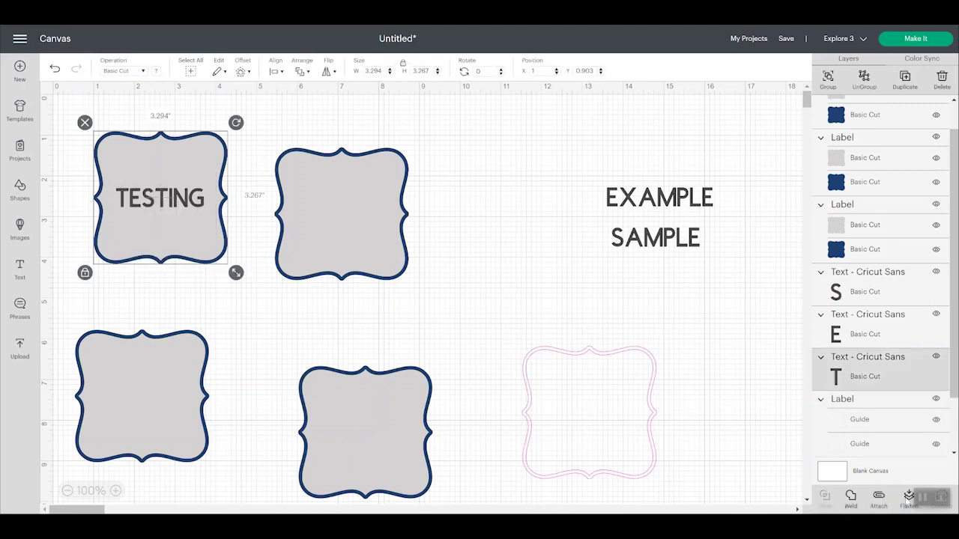
click(908, 497)
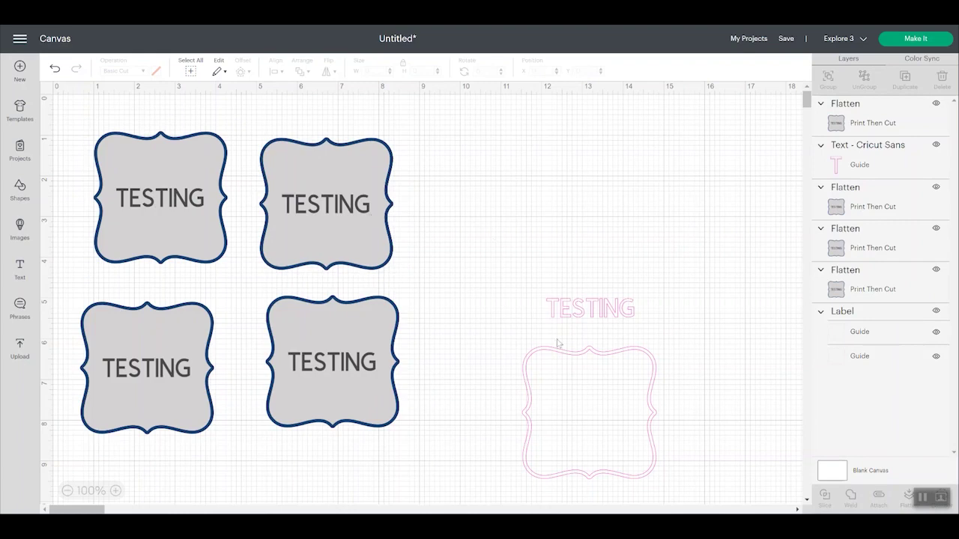
Raise the pink guide label outline near the top and sit the guide TESTING text just below it
drag(573, 360, 555, 119)
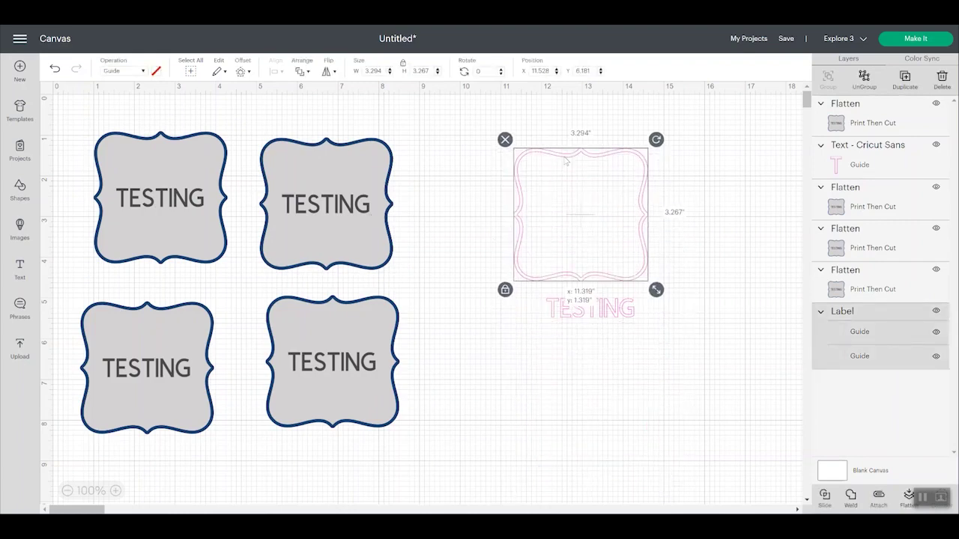
drag(601, 319, 596, 320)
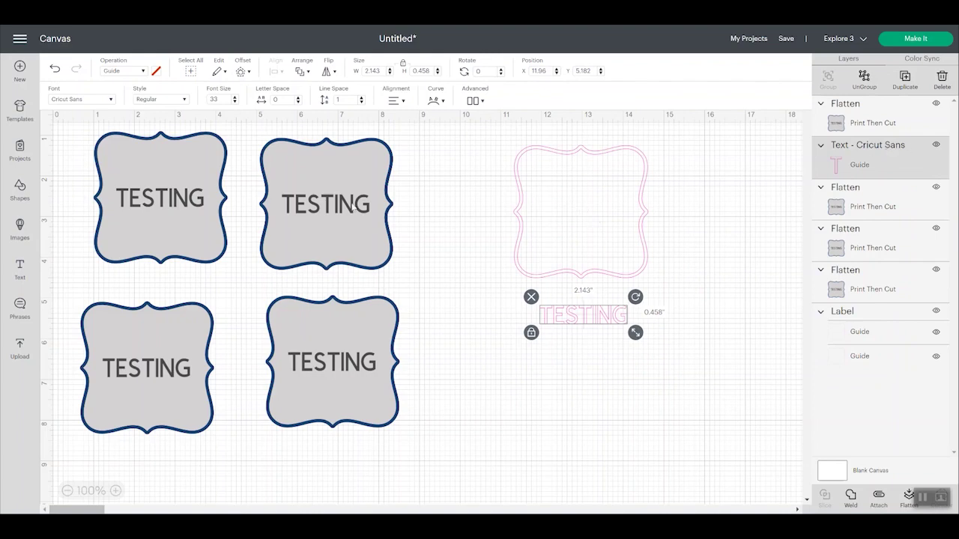
click(345, 214)
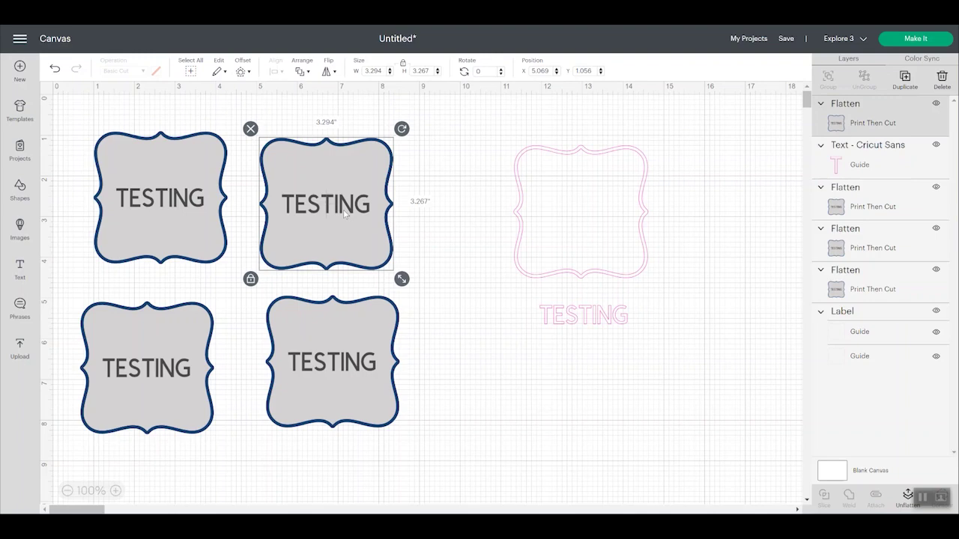
click(616, 278)
click(610, 317)
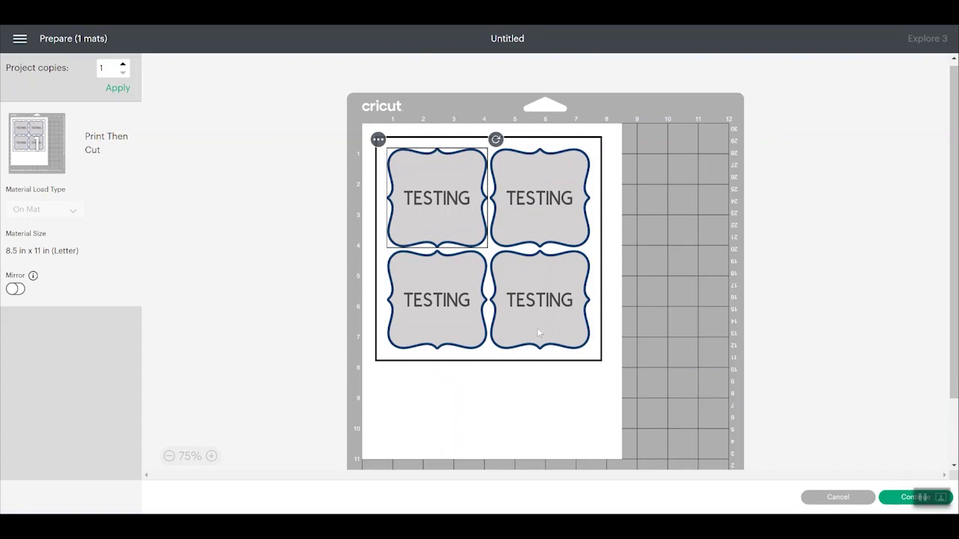
click(838, 496)
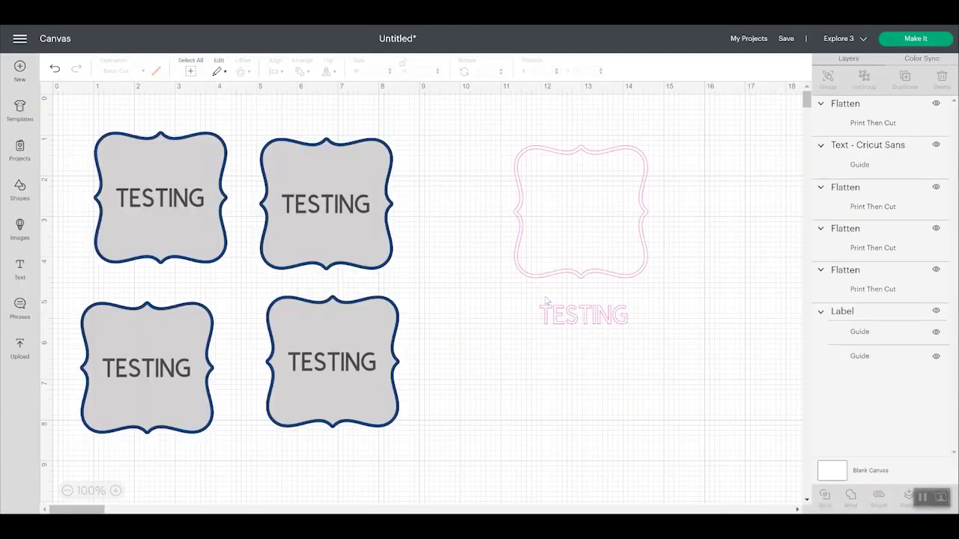